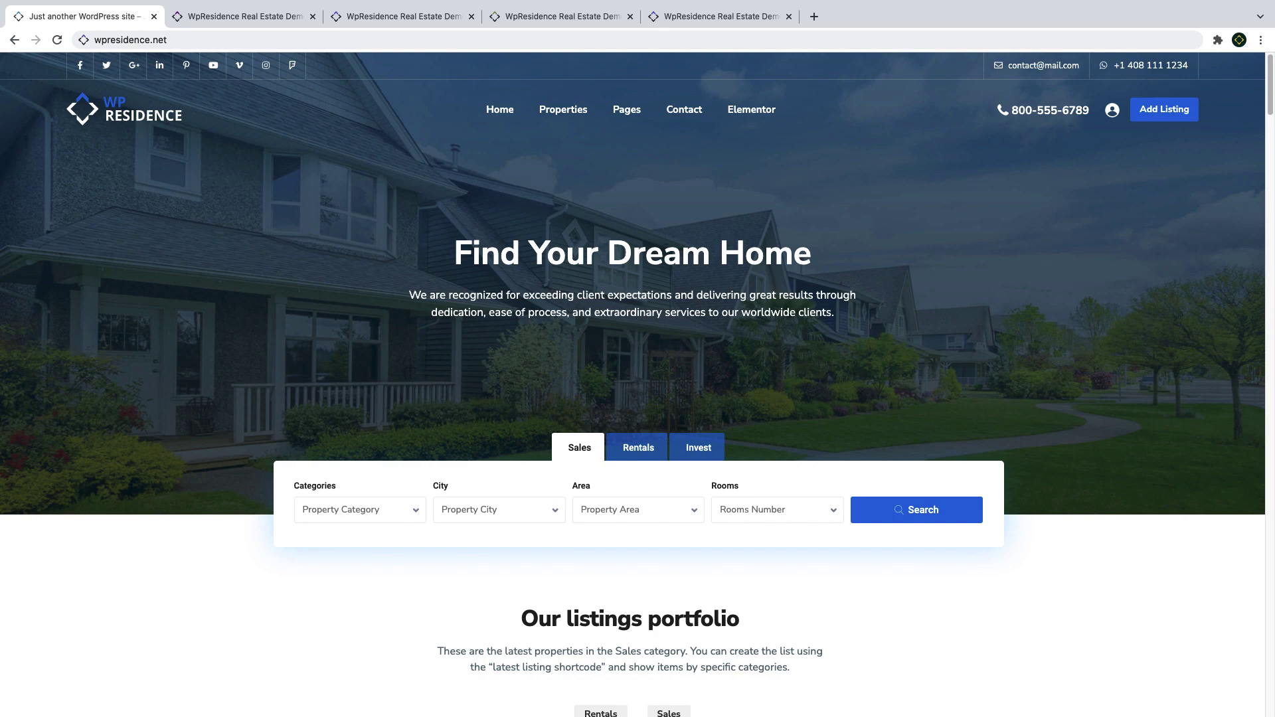
On the Memphis demo homepage, inspect the Featured listing hotspots and Our agents grid, then return to the top.
key(ctrl+Tab)
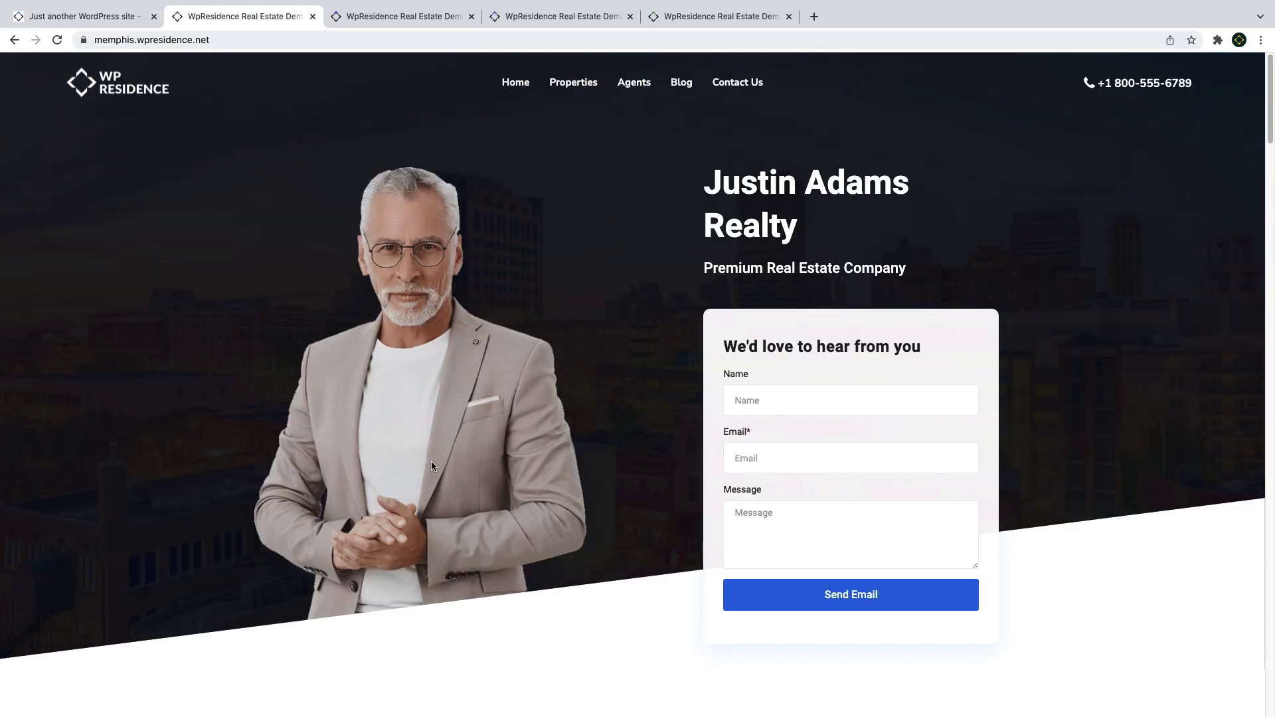
scroll(518, 469, down, 10)
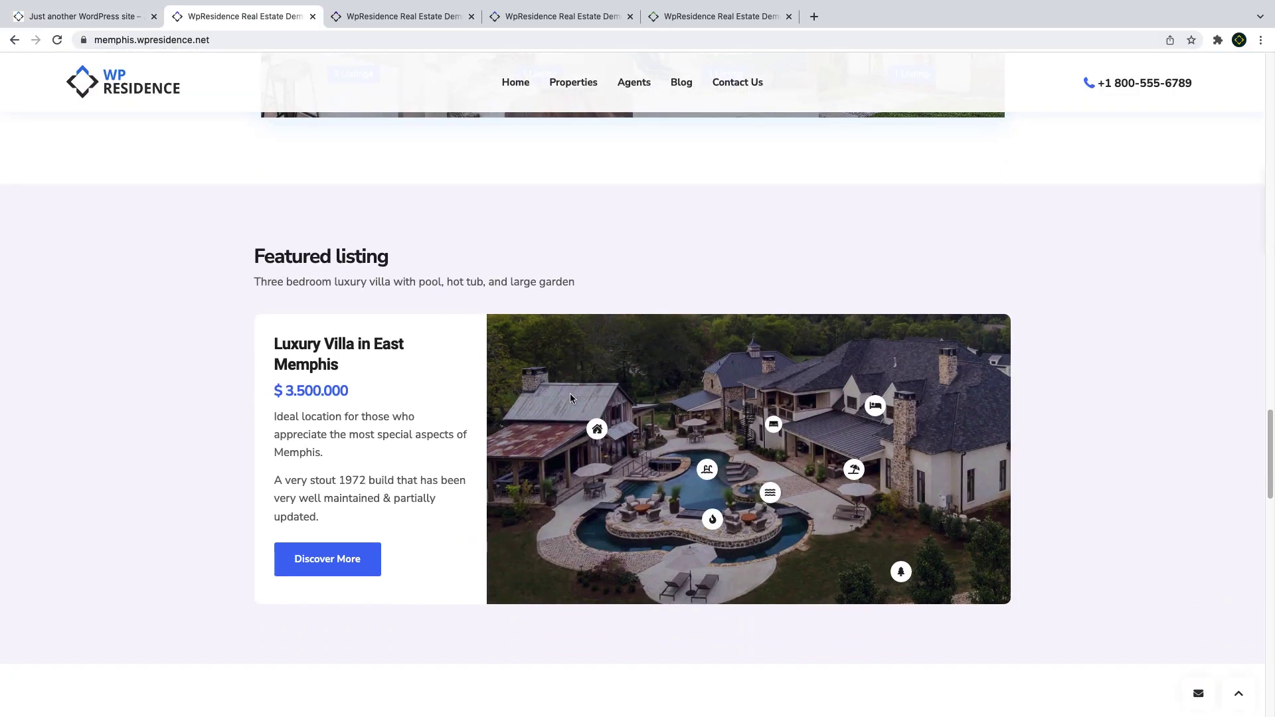
mouse_move(597, 434)
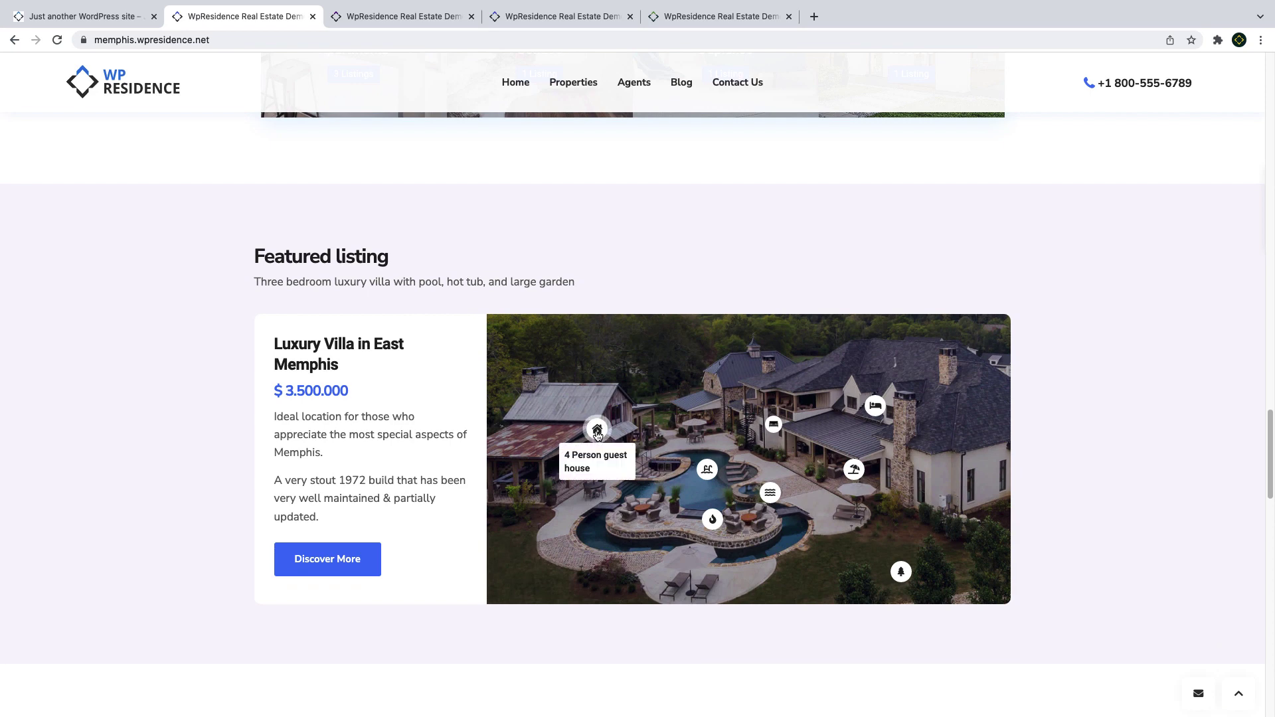
mouse_move(712, 518)
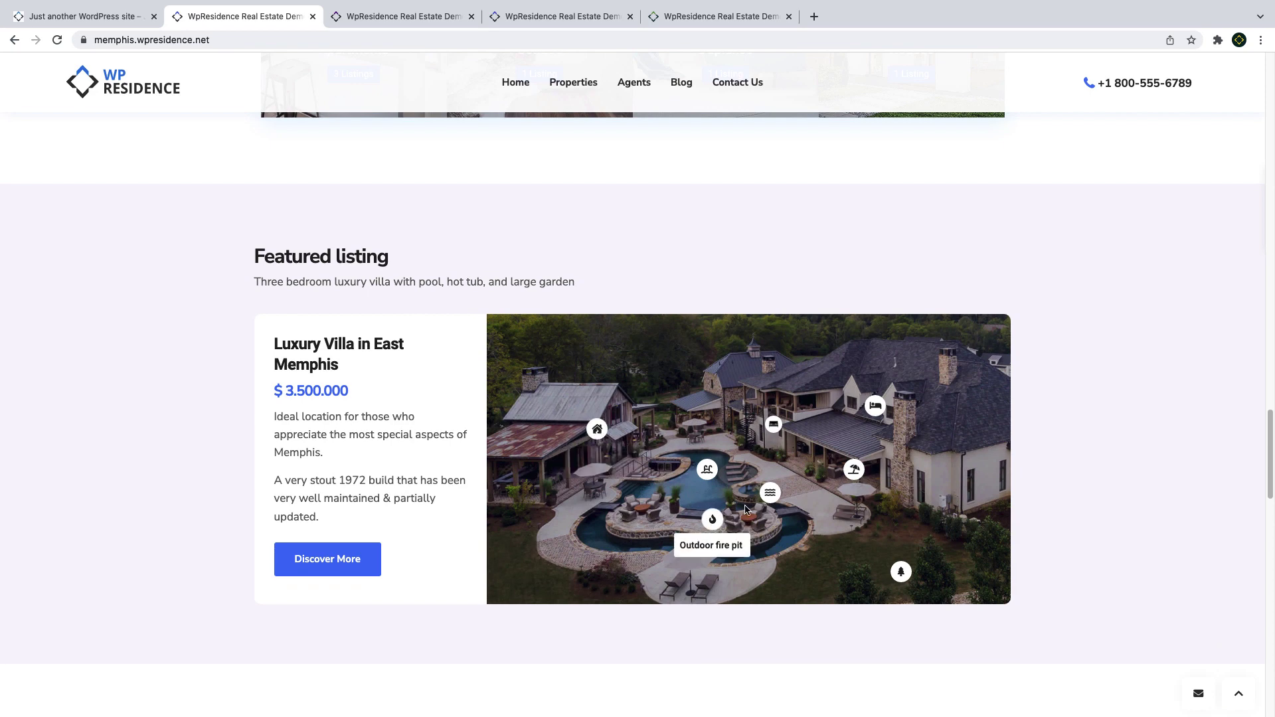
mouse_move(775, 428)
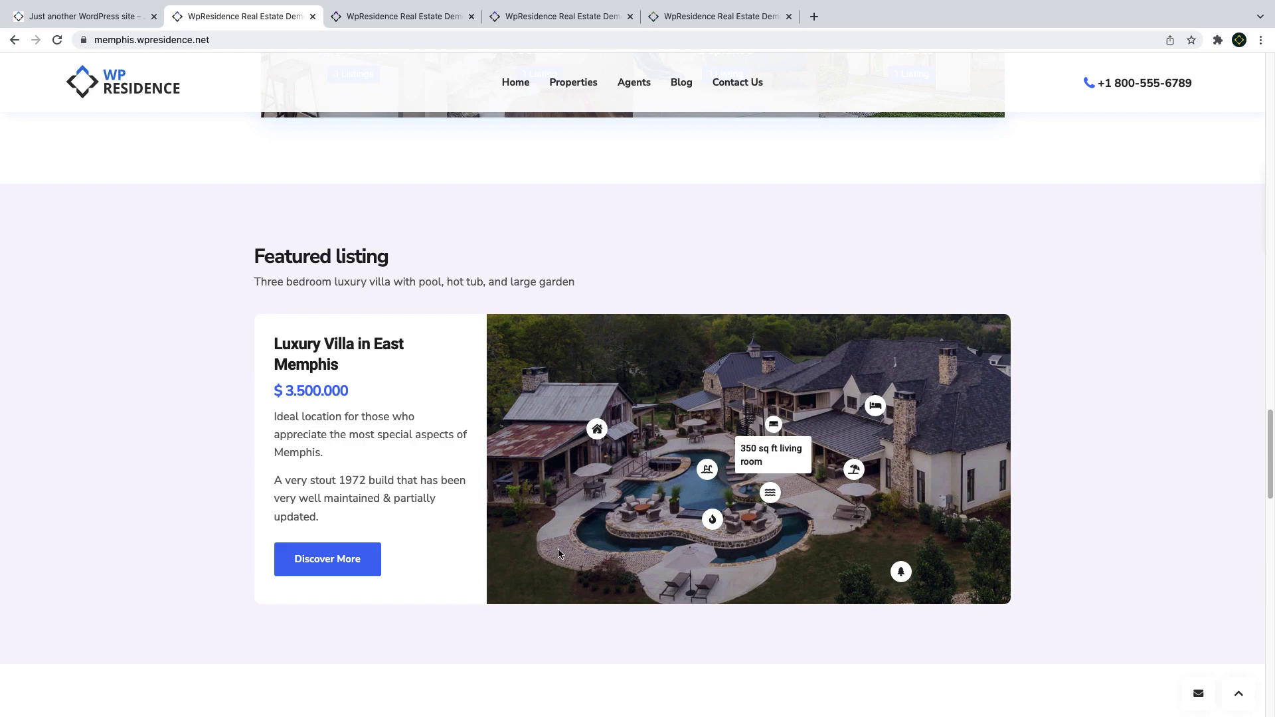
scroll(558, 549, down, 8)
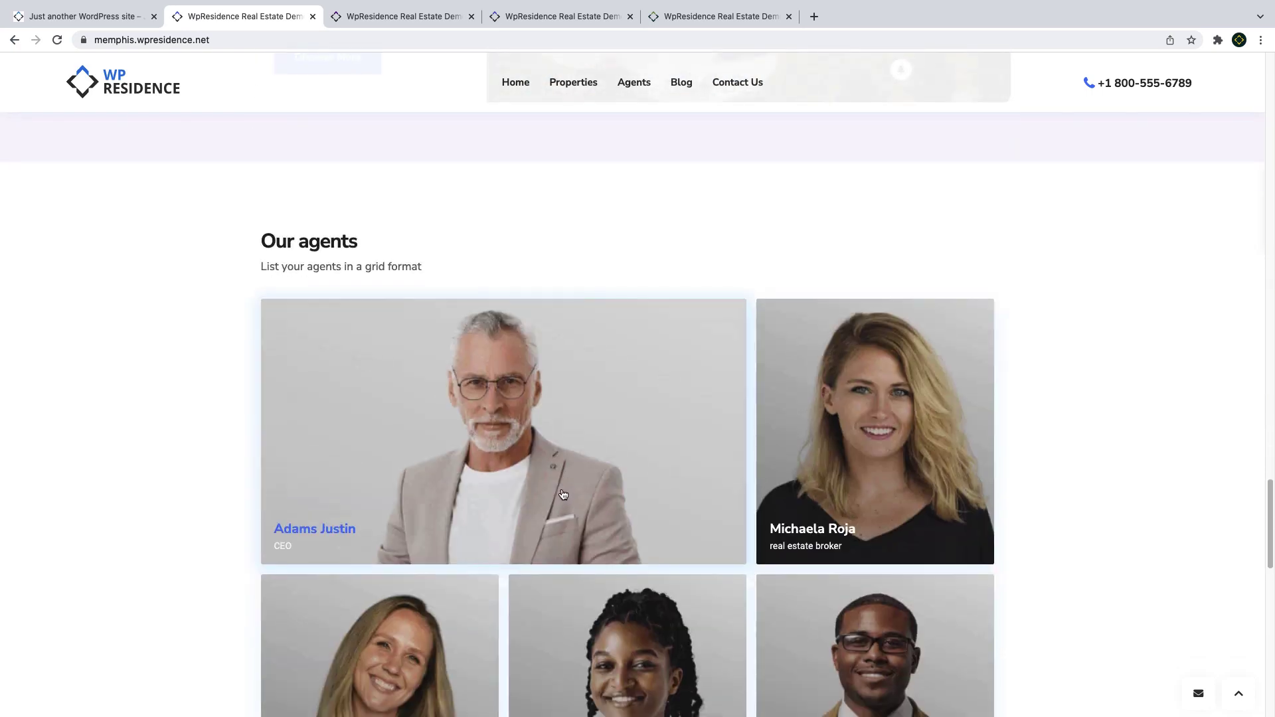
scroll(563, 495, down, 4)
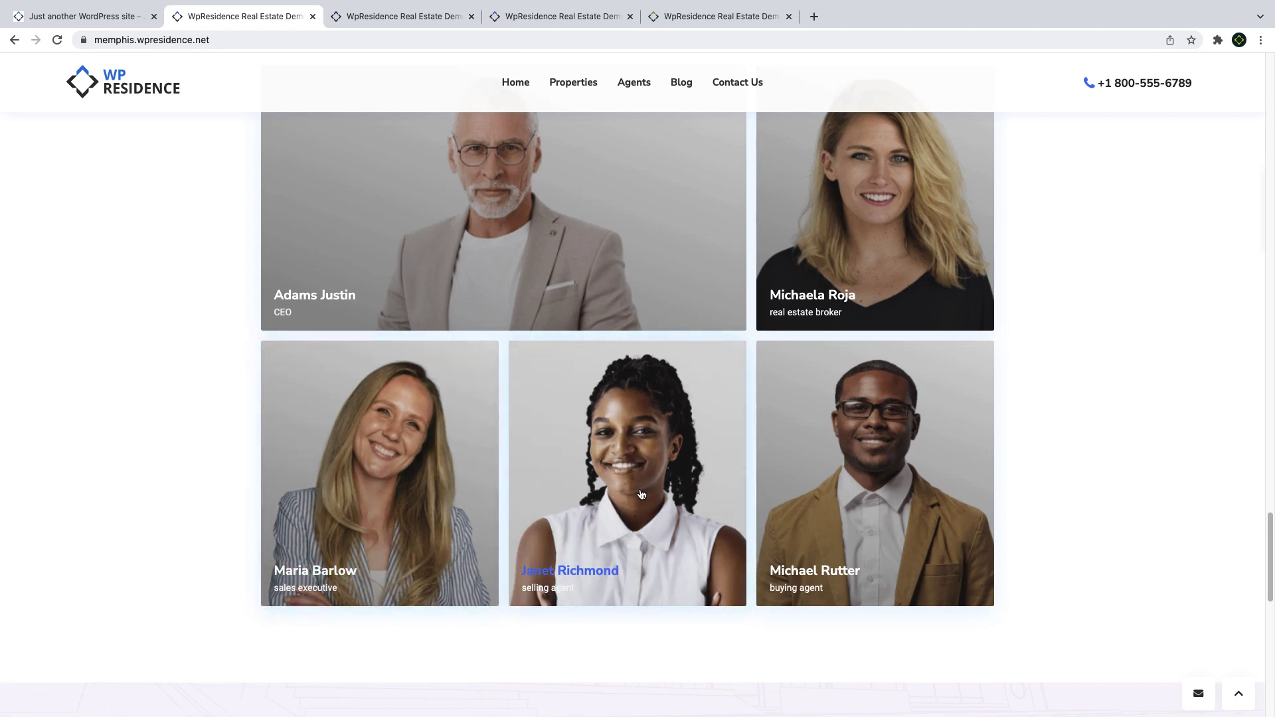
scroll(917, 318, up, 2)
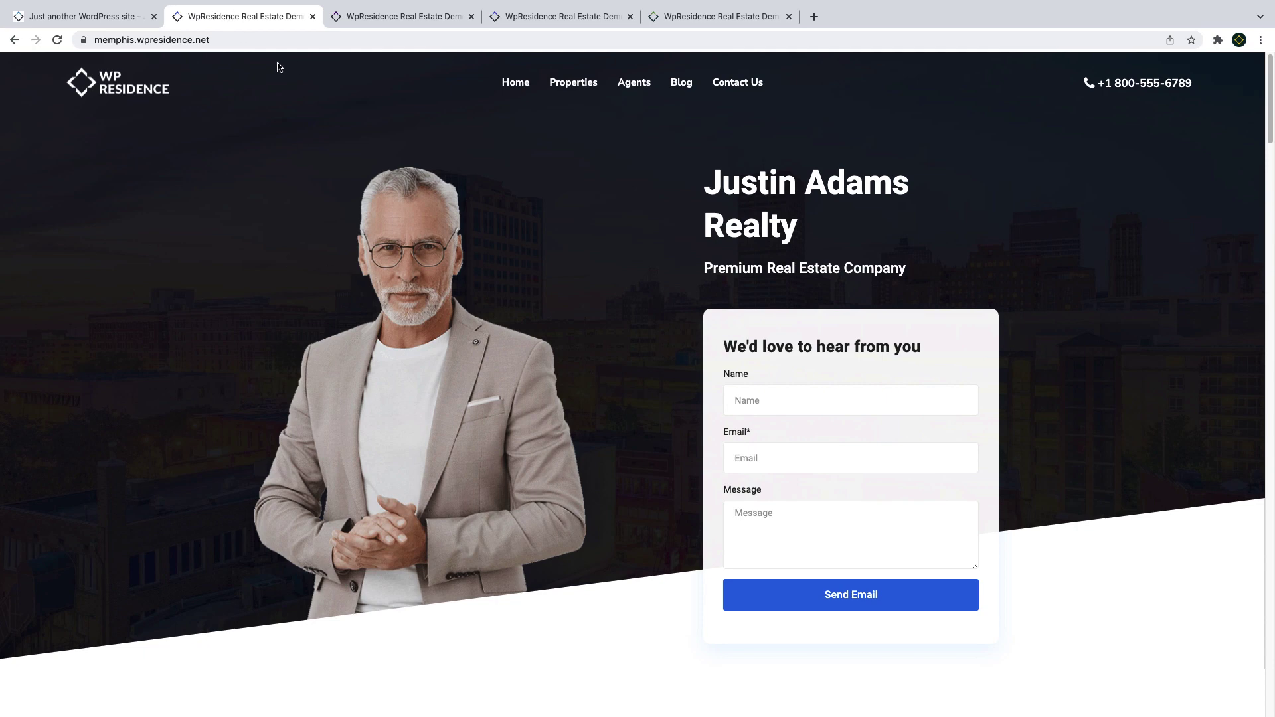
Visit the Dallas, Houston and Boston demo homepage tabs in turn.
click(152, 40)
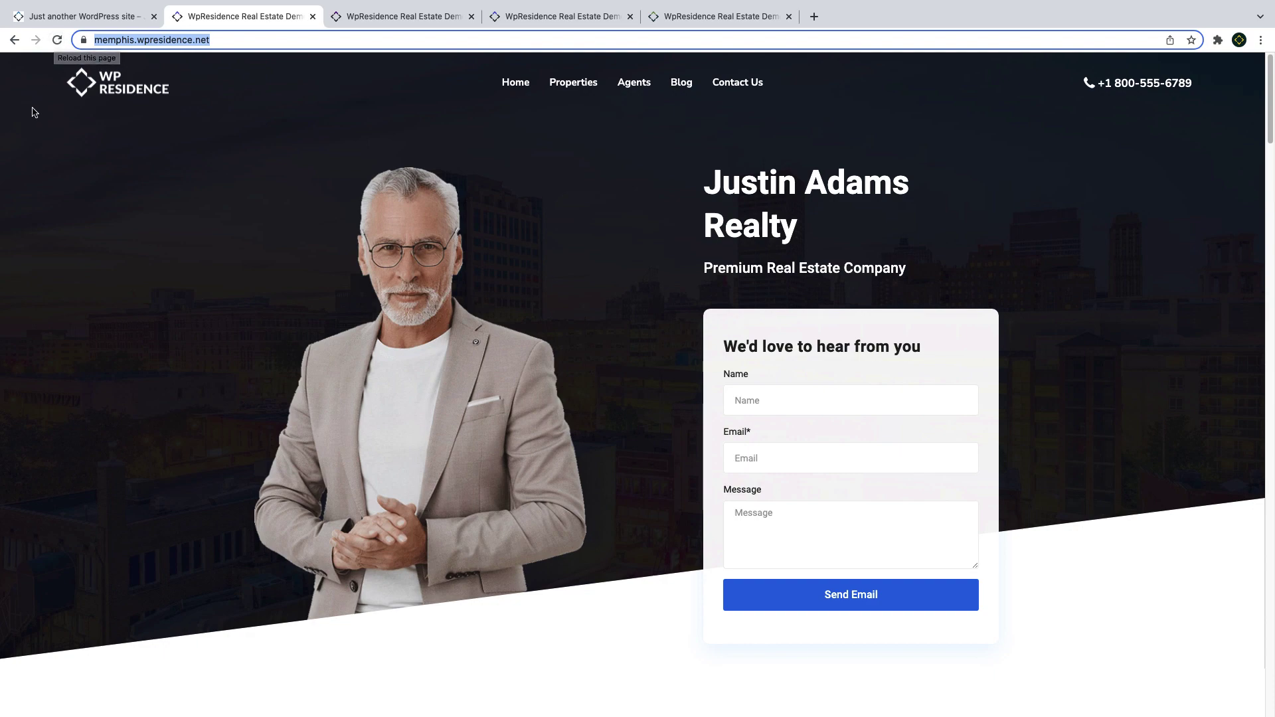
click(405, 16)
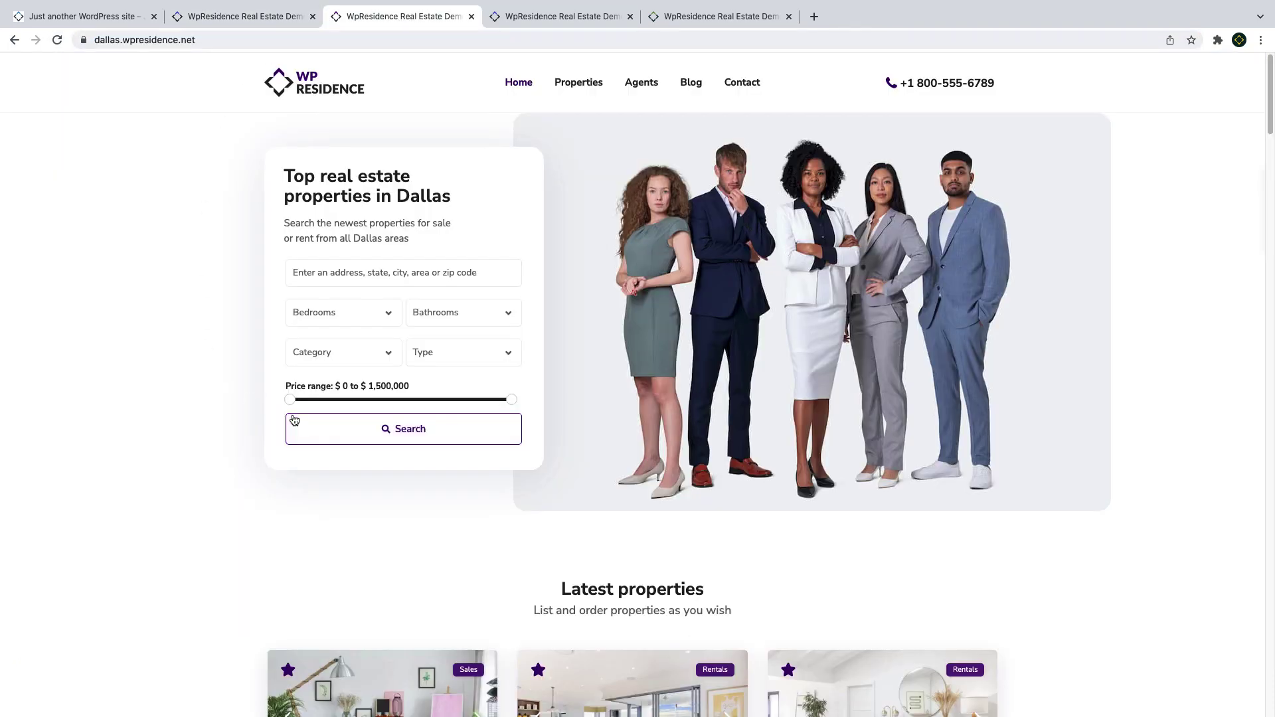
click(546, 16)
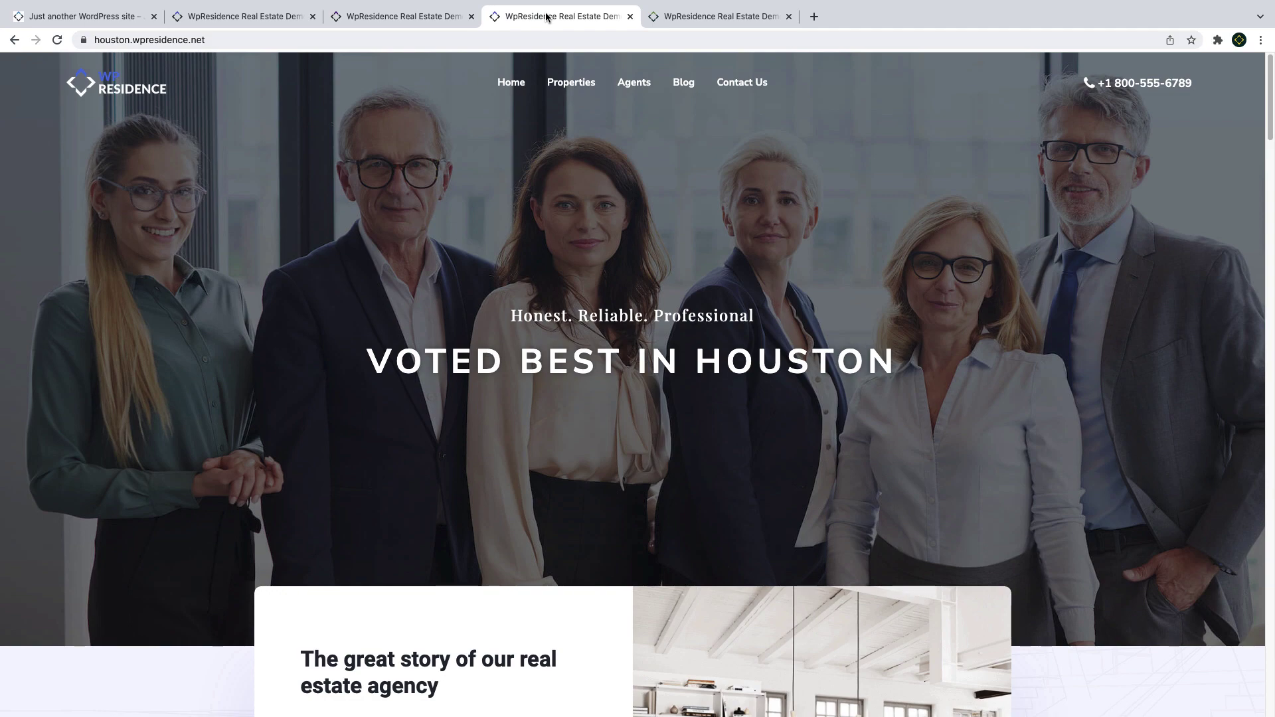
click(717, 20)
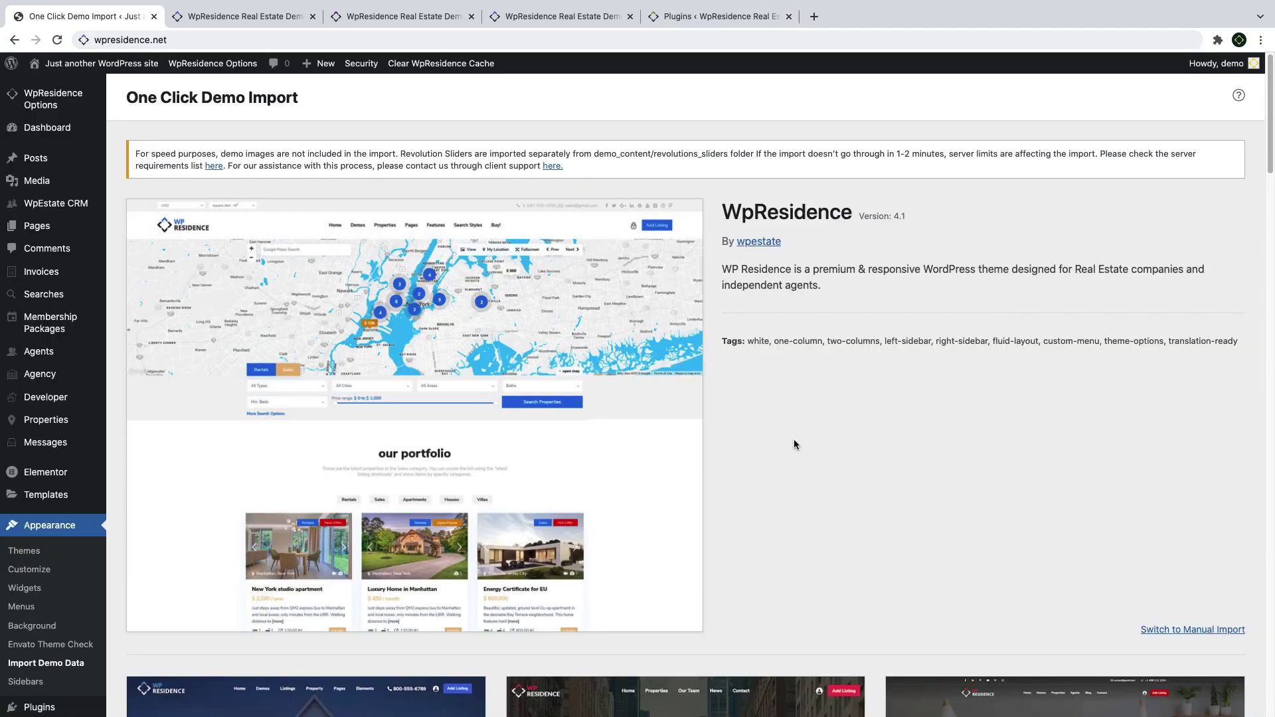
scroll(792, 431, down, 10)
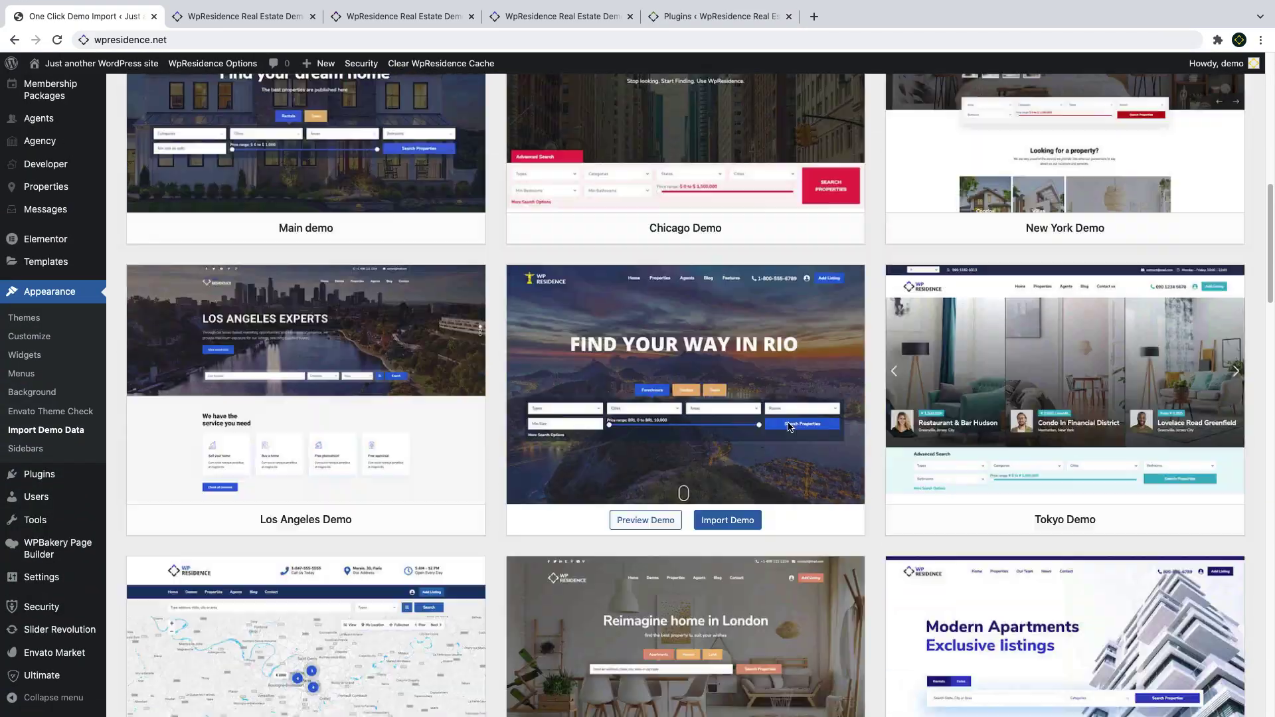
scroll(789, 426, down, 13)
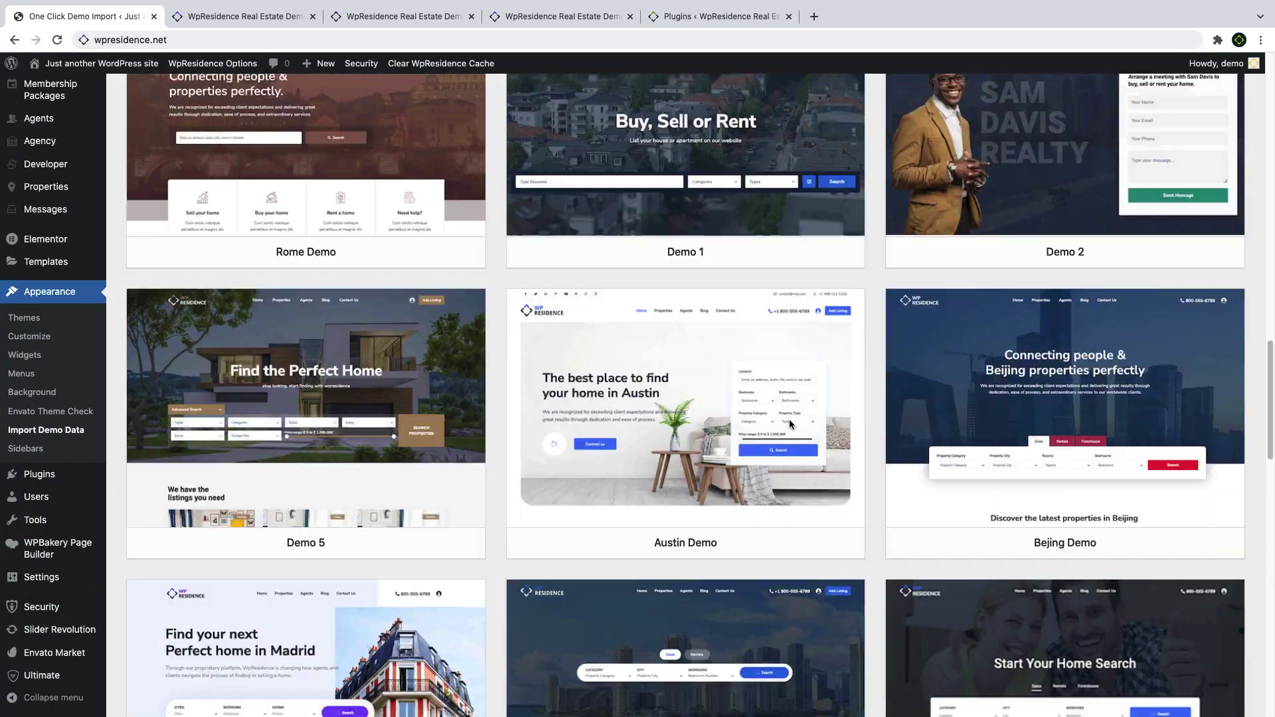
scroll(797, 425, down, 8)
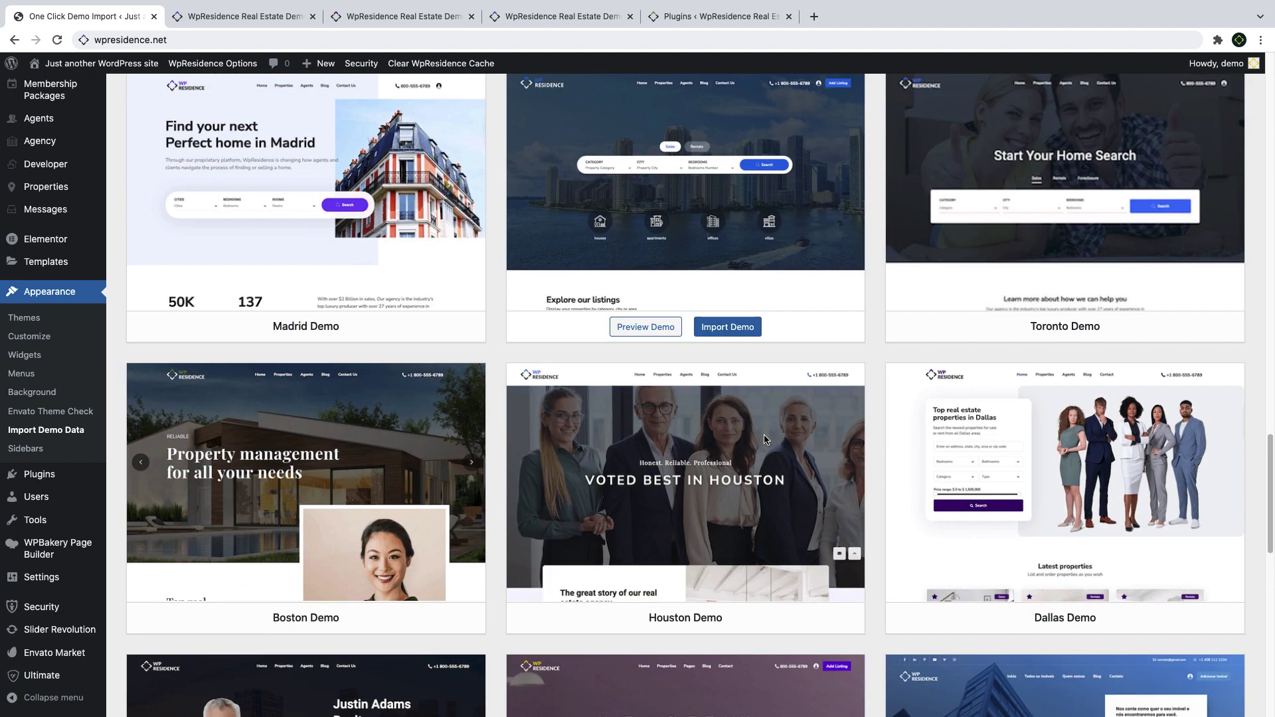
scroll(764, 438, down, 4)
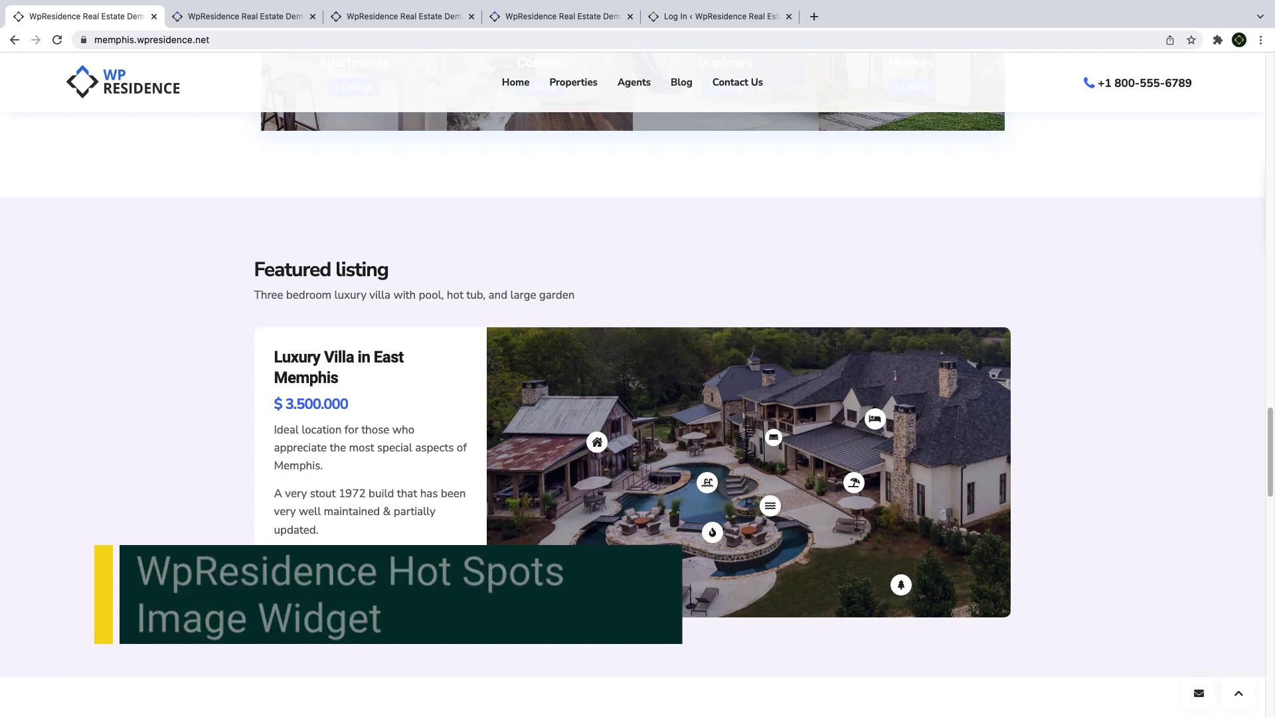
mouse_move(770, 506)
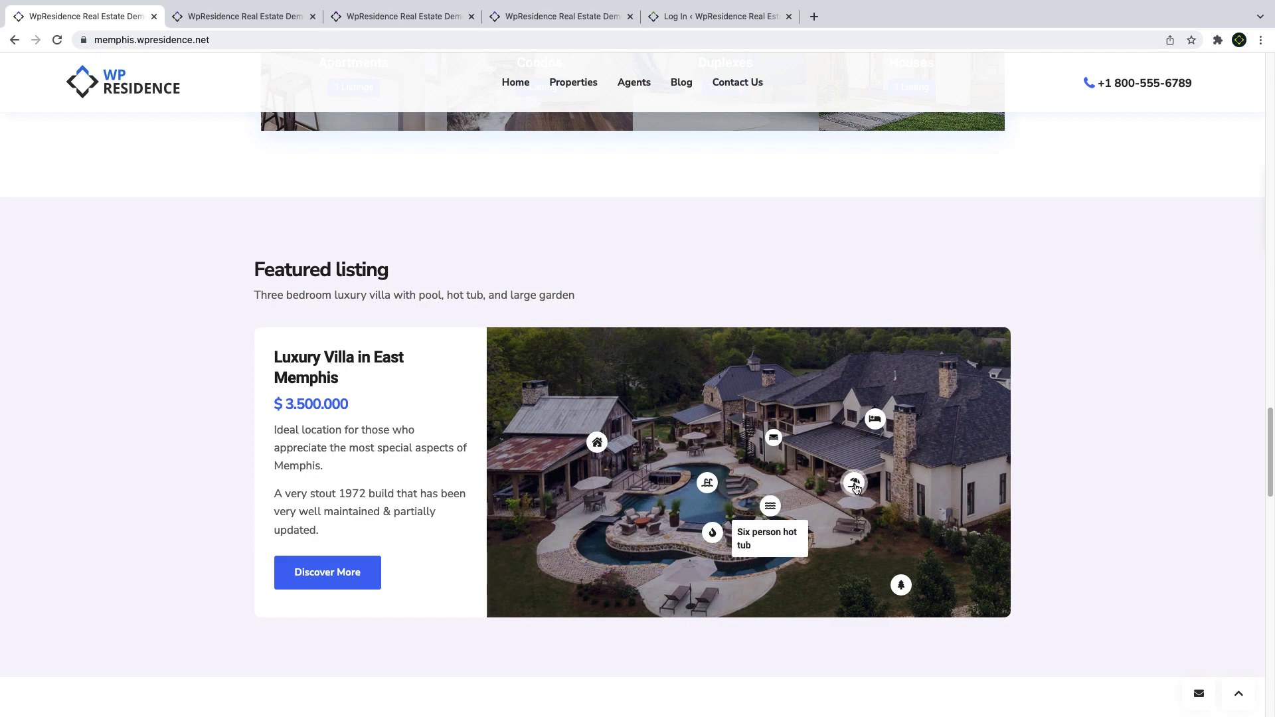
mouse_move(875, 425)
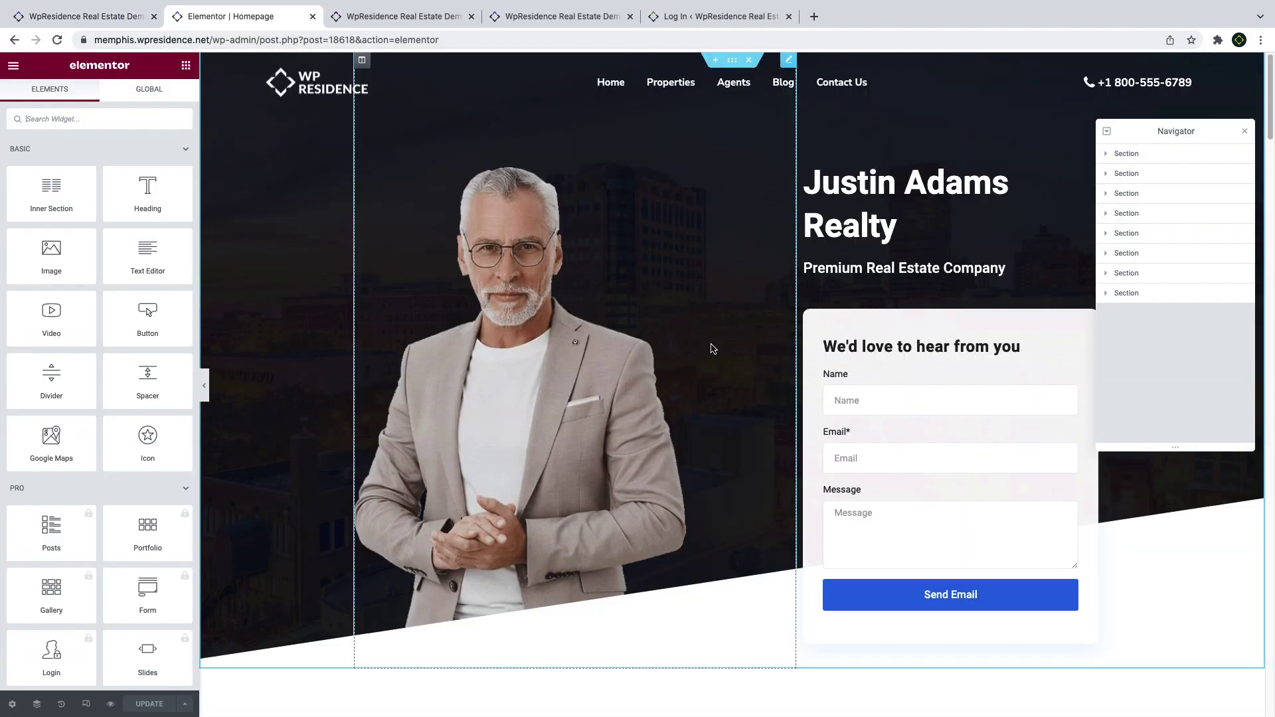
Select the Wpresidence HotSpots widget on the Featured listing villa image for editing.
scroll(712, 343, down, 15)
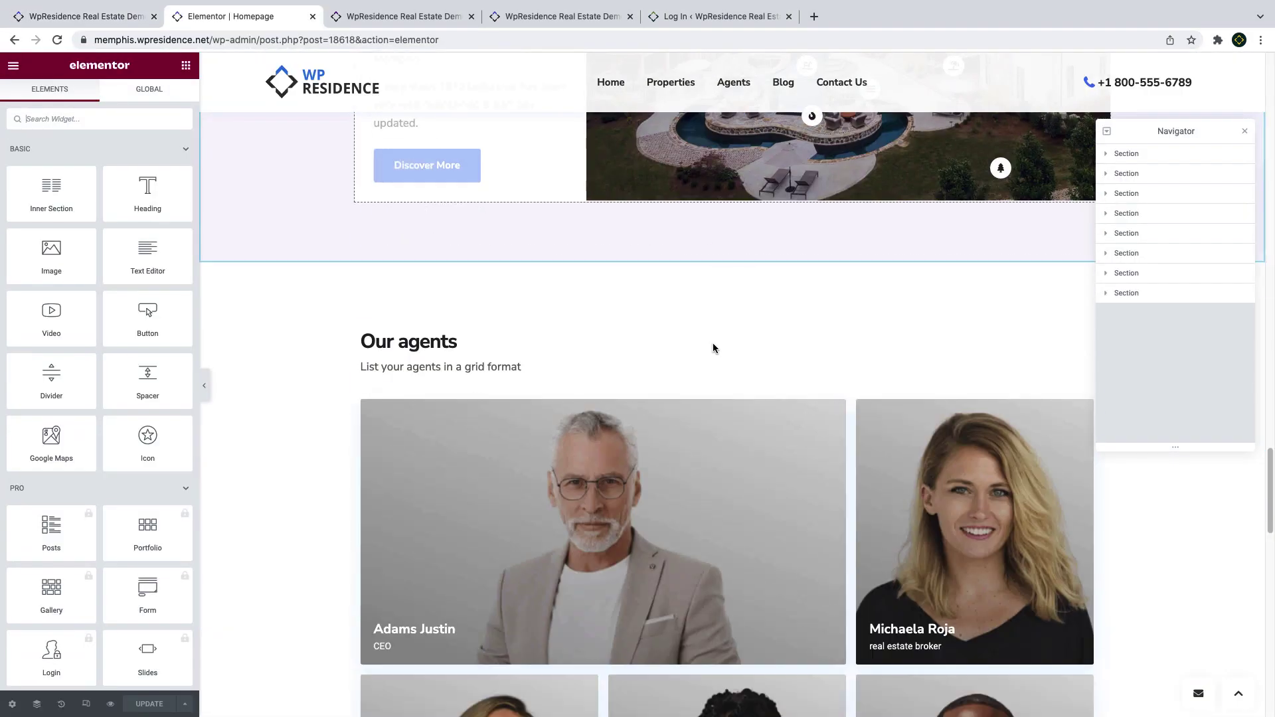
scroll(712, 342, up, 2)
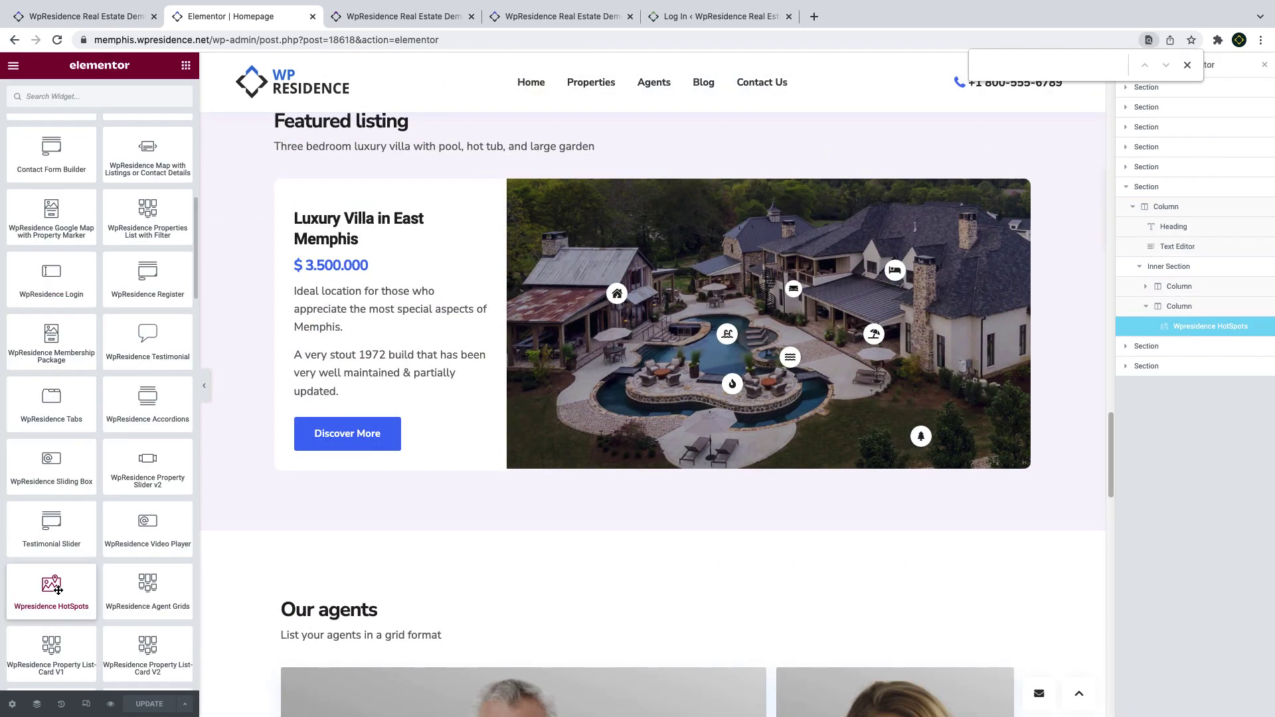
click(1025, 198)
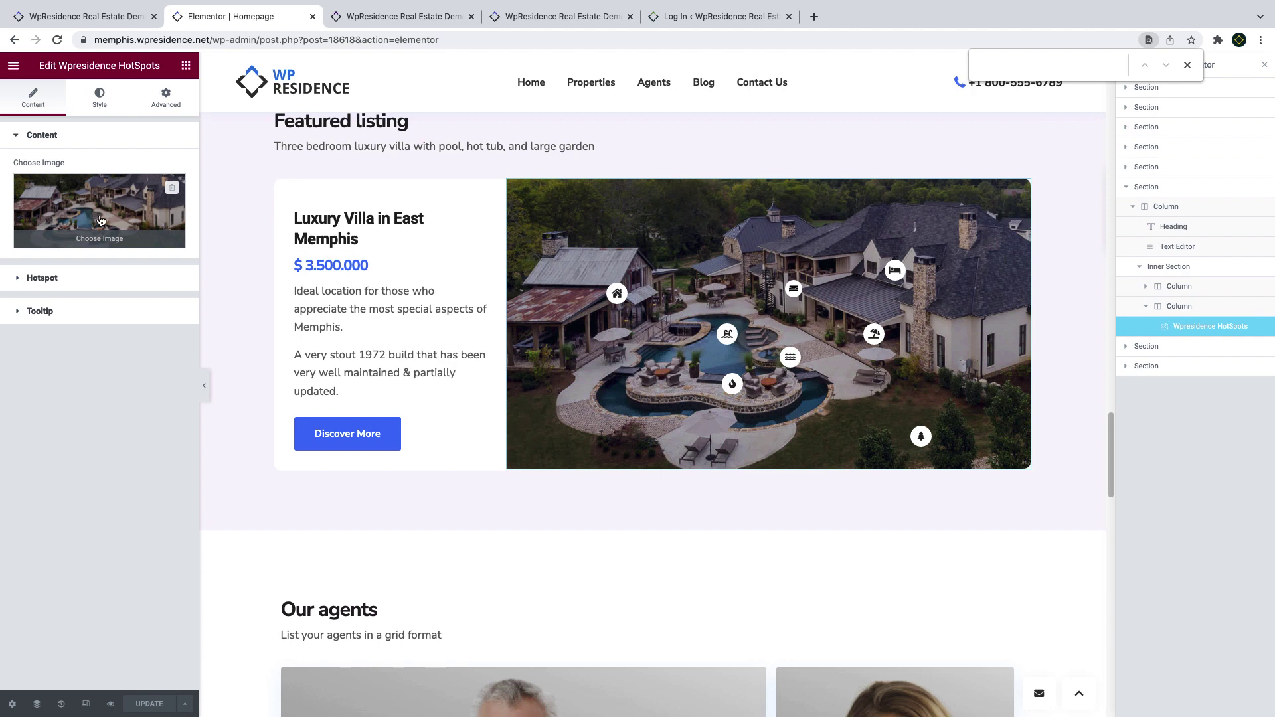
Change hotspot Item #1's first Offset from 19 to 15 in its Position settings.
click(42, 278)
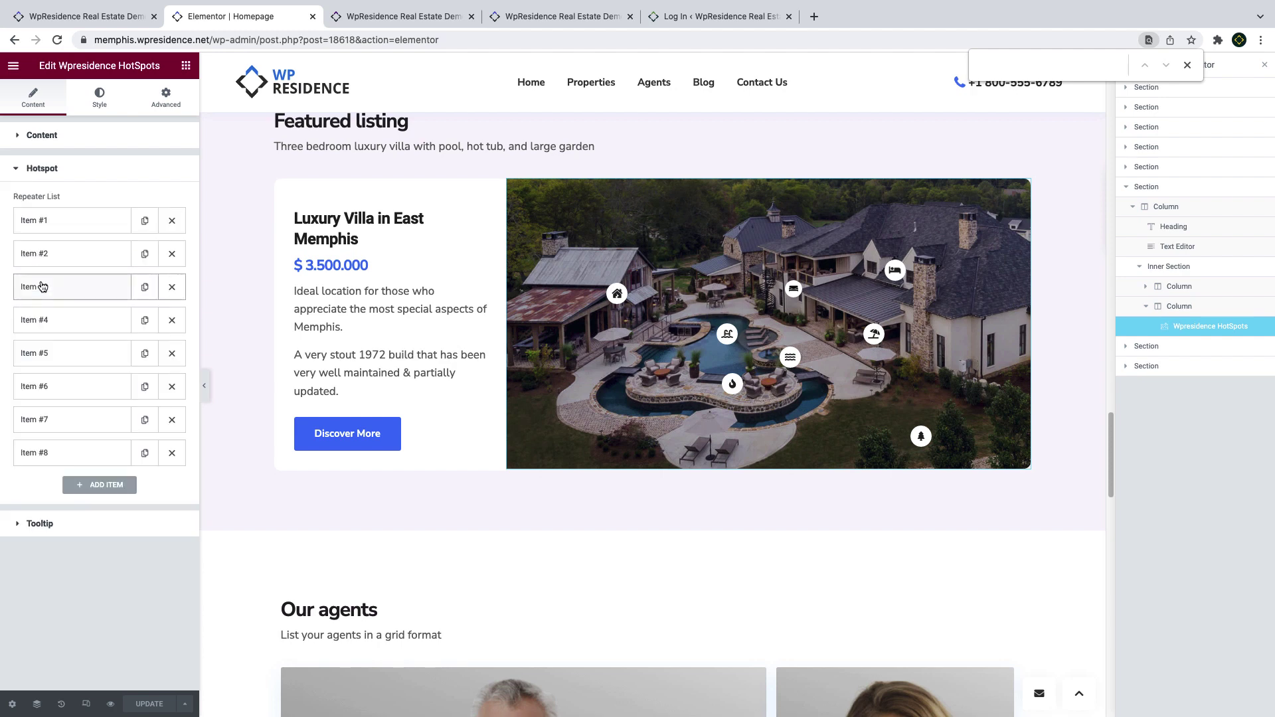
click(56, 226)
click(139, 253)
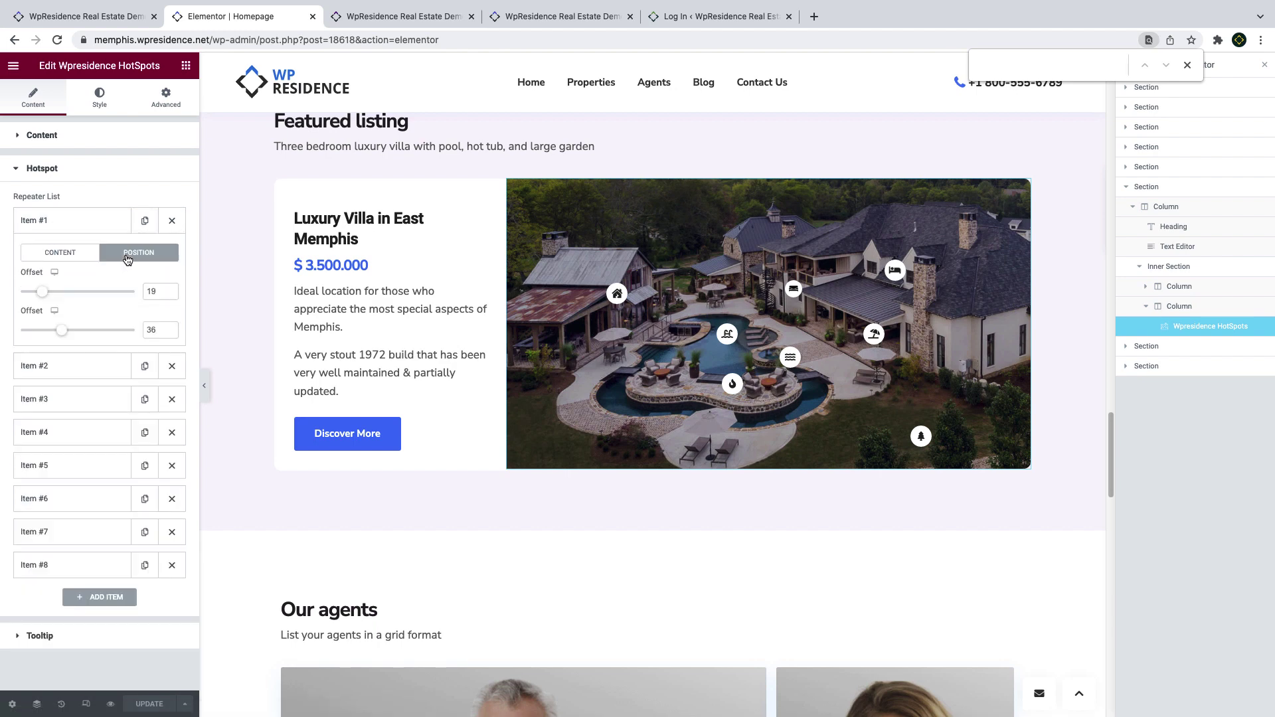
mouse_move(49, 293)
mouse_down()
mouse_move(71, 295)
mouse_move(38, 293)
mouse_up()
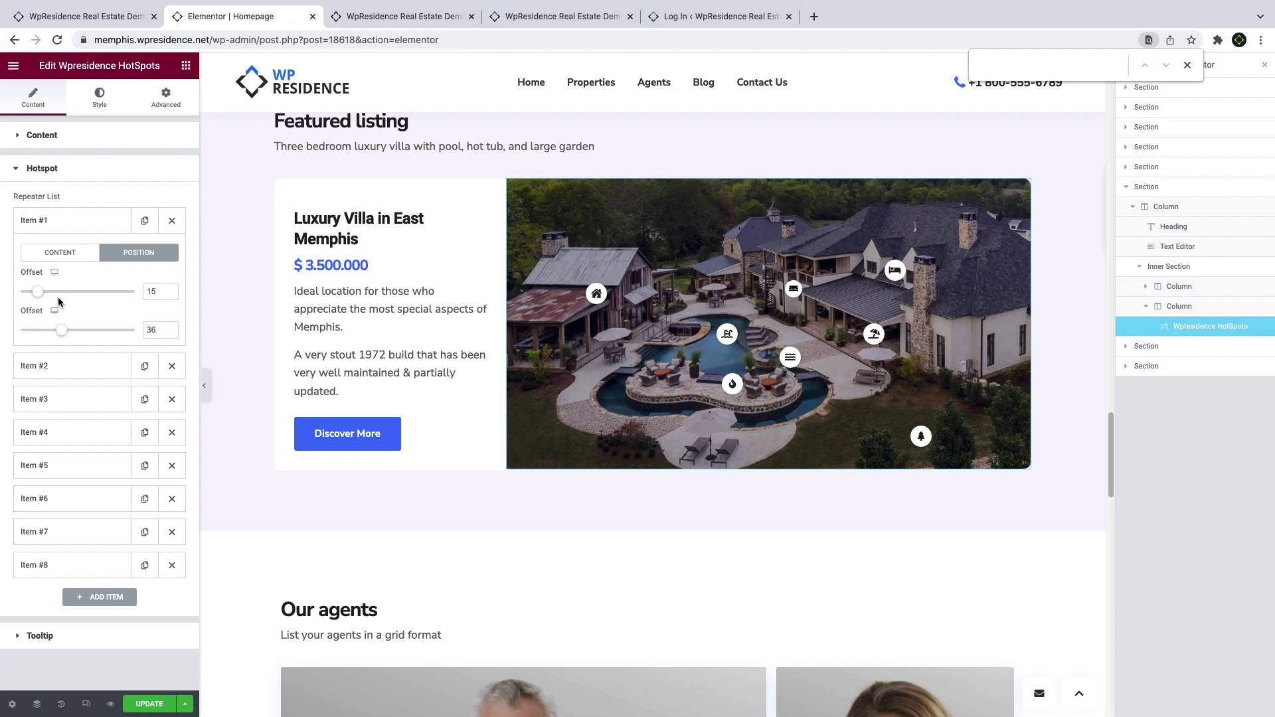
Edit hotspot Item #1's label and link fields in its Content settings.
click(55, 251)
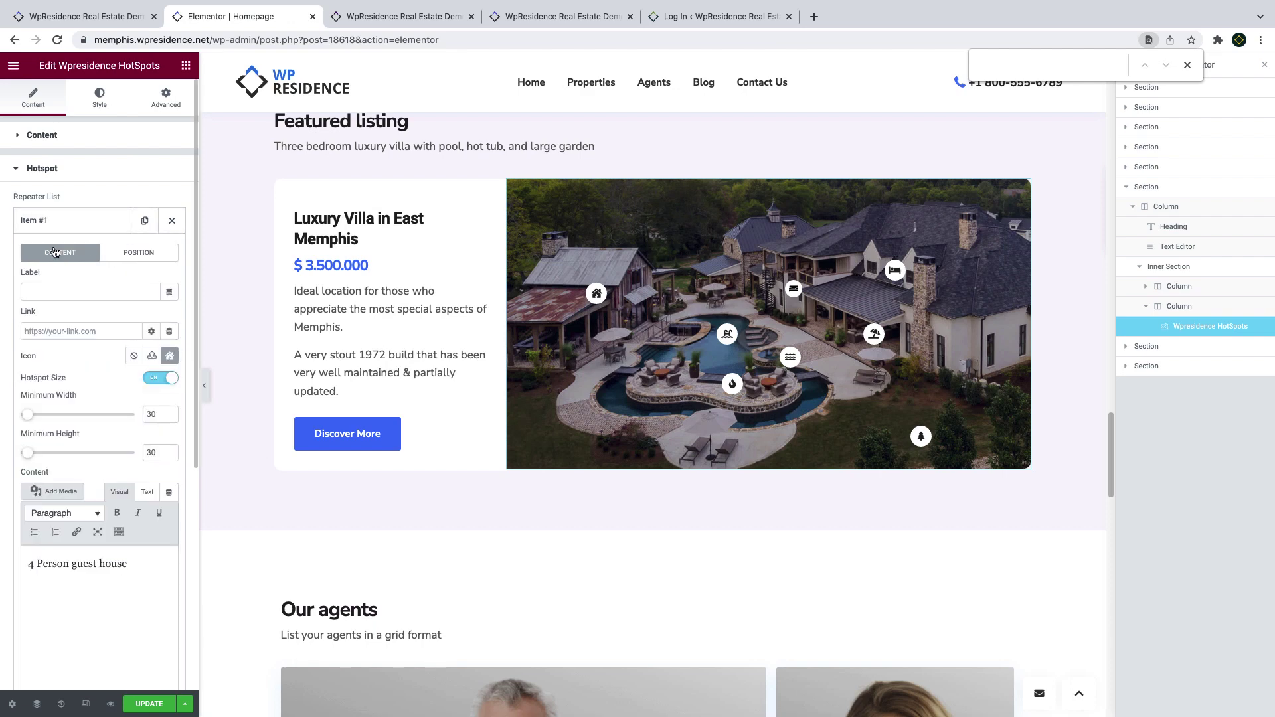
click(60, 292)
click(78, 330)
text(www.mylink.com)
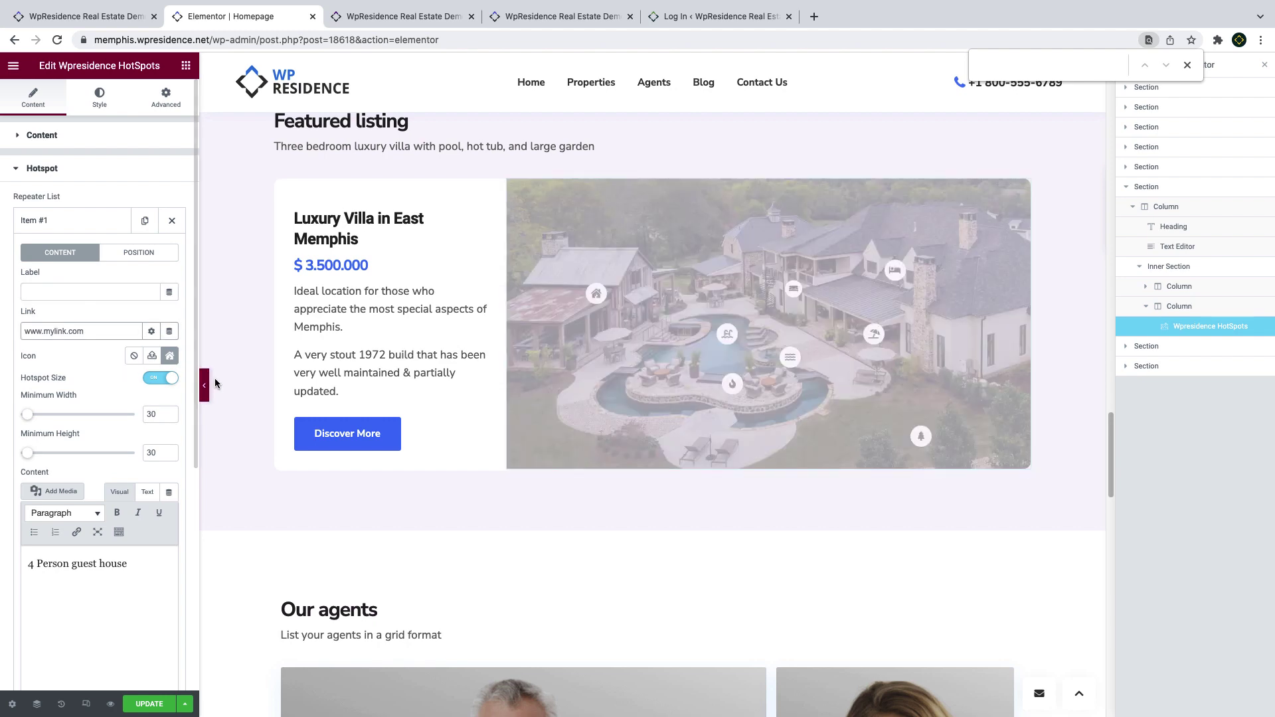
click(151, 332)
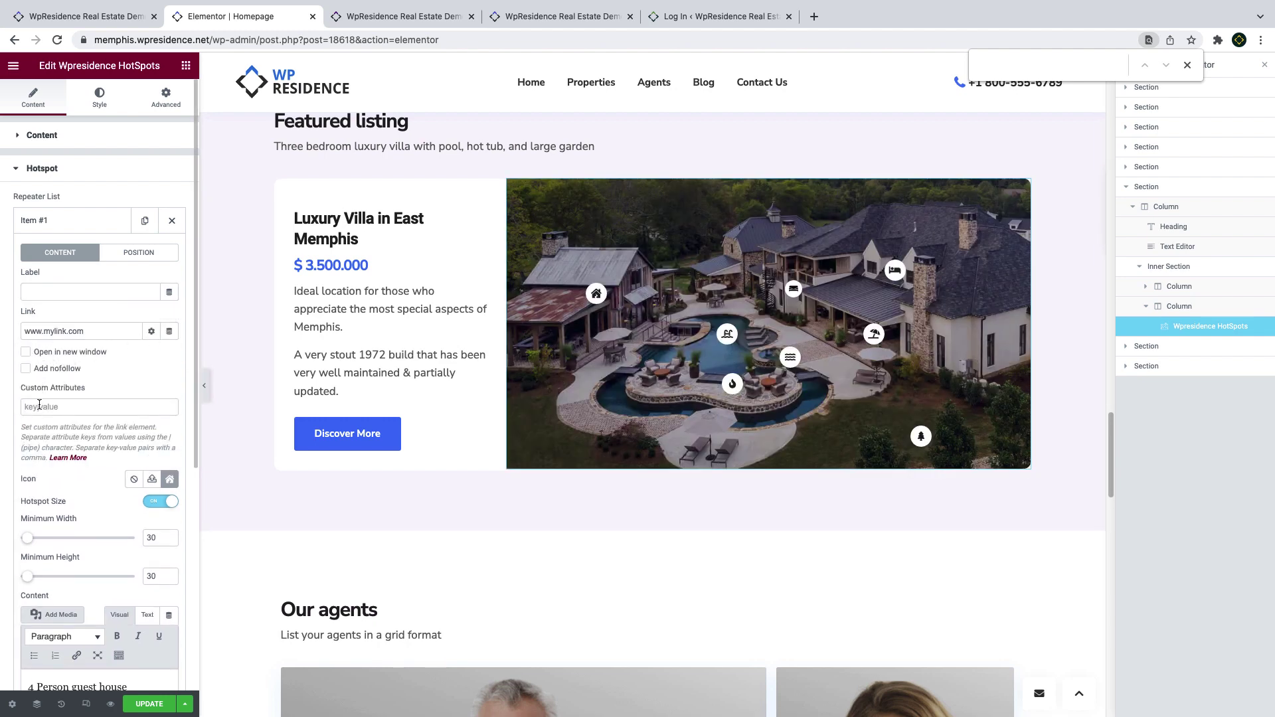
click(151, 330)
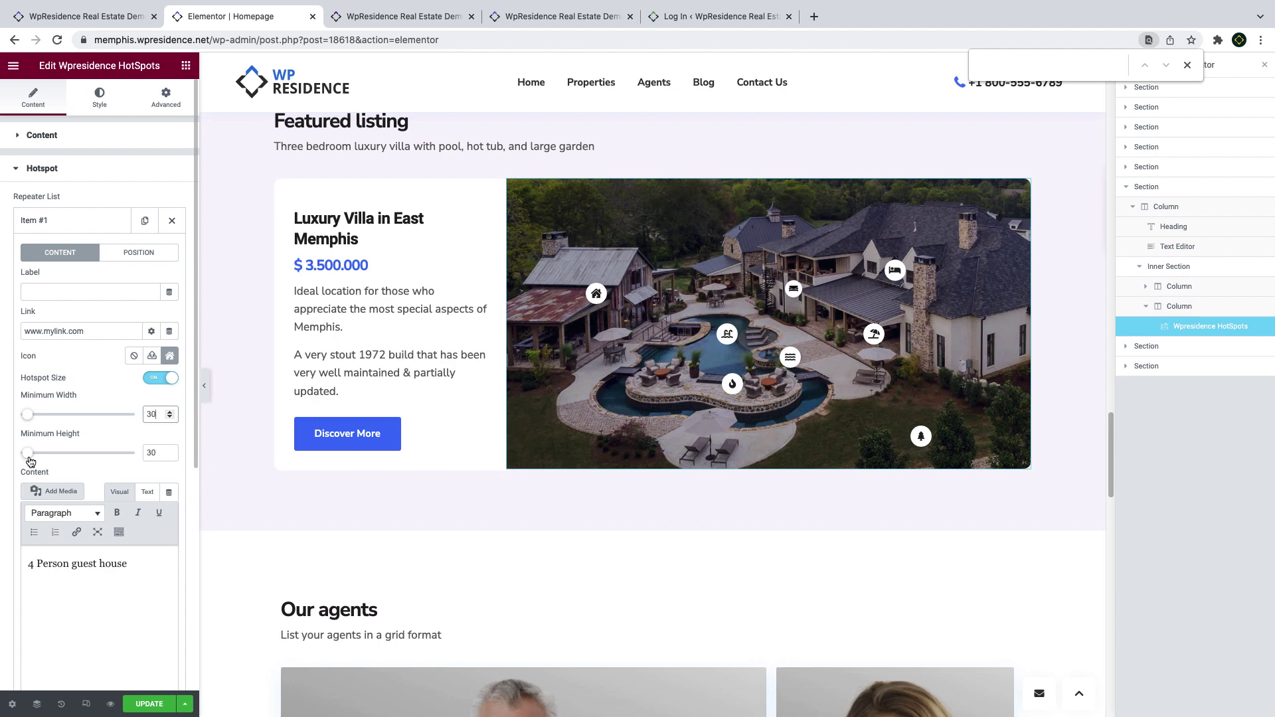
Give Item #1 the text '4 Person guest house' and preview its tooltip on the villa image.
drag(133, 565, 27, 565)
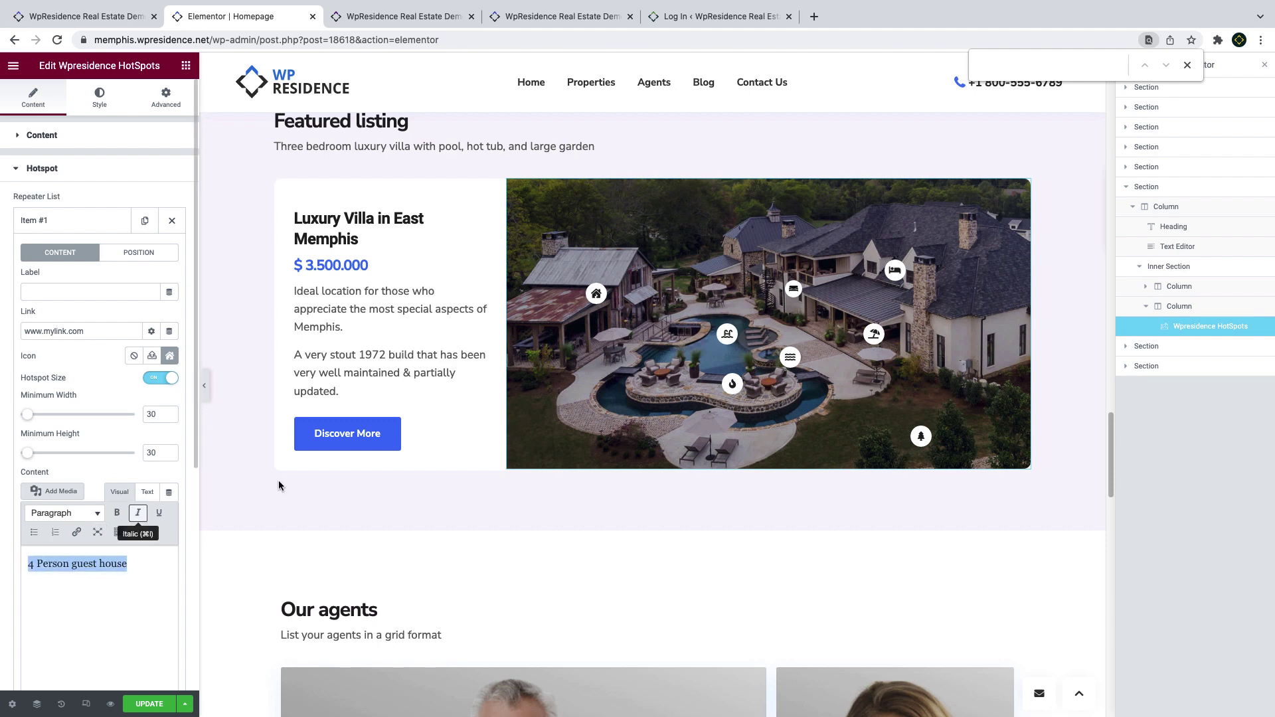
click(596, 294)
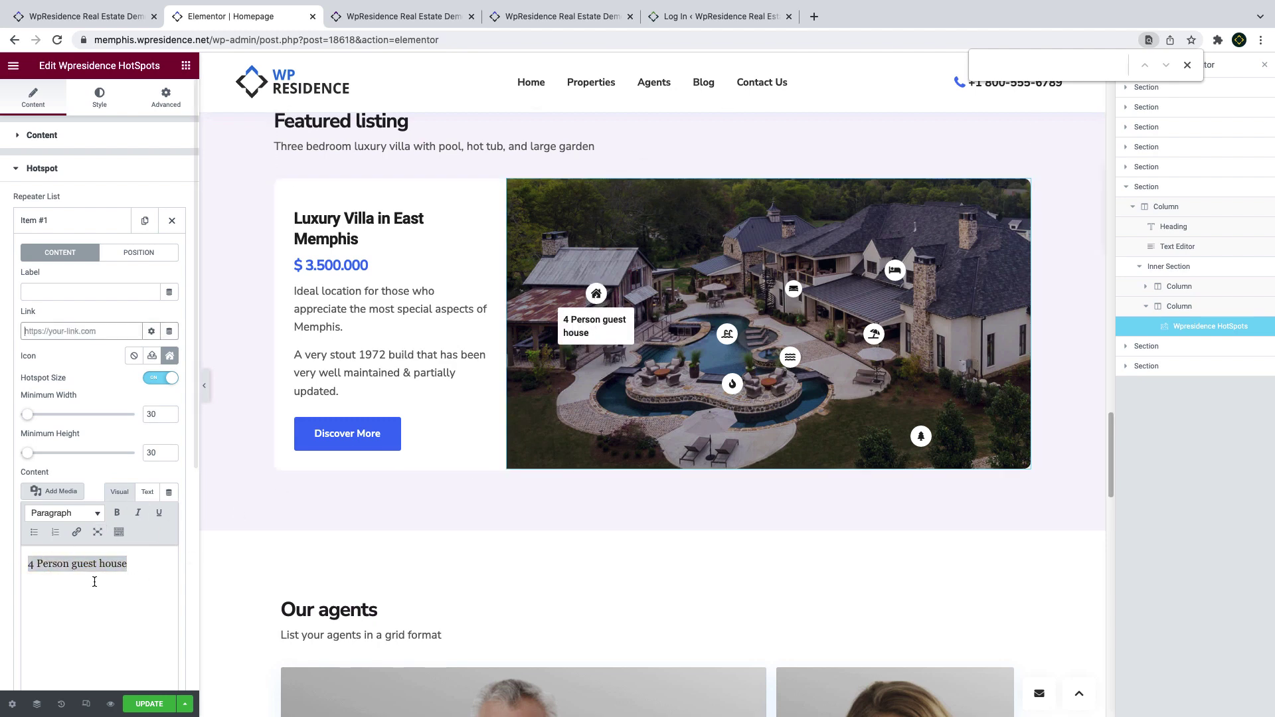
scroll(99, 531, down, 3)
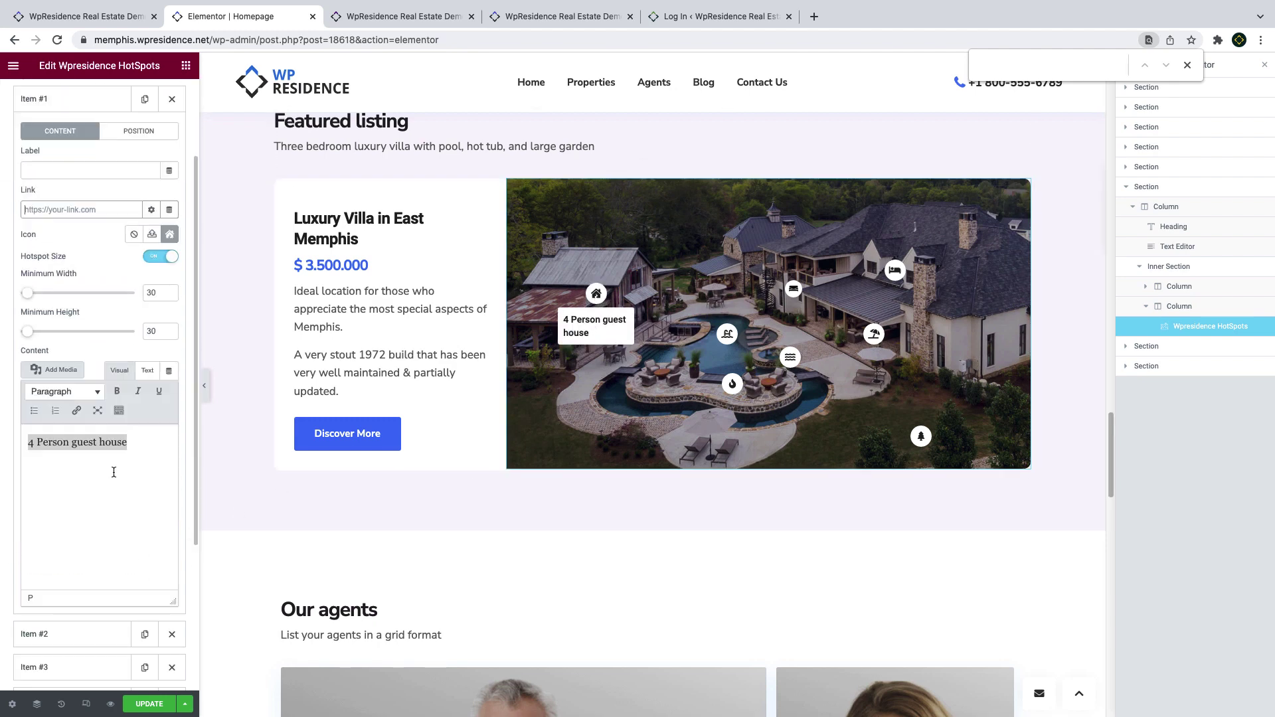
scroll(116, 471, up, 3)
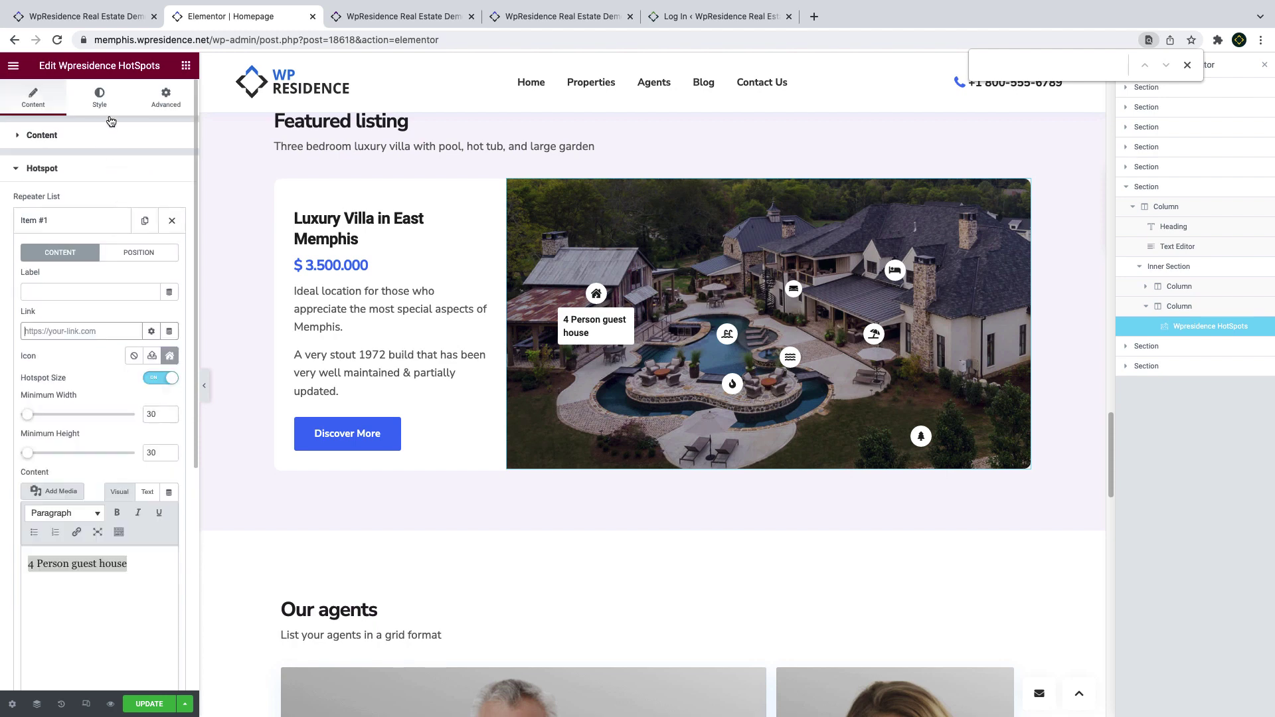
Show the HotSpots widget's Style settings with the Hotspot and ToolTip sections expanded.
click(99, 109)
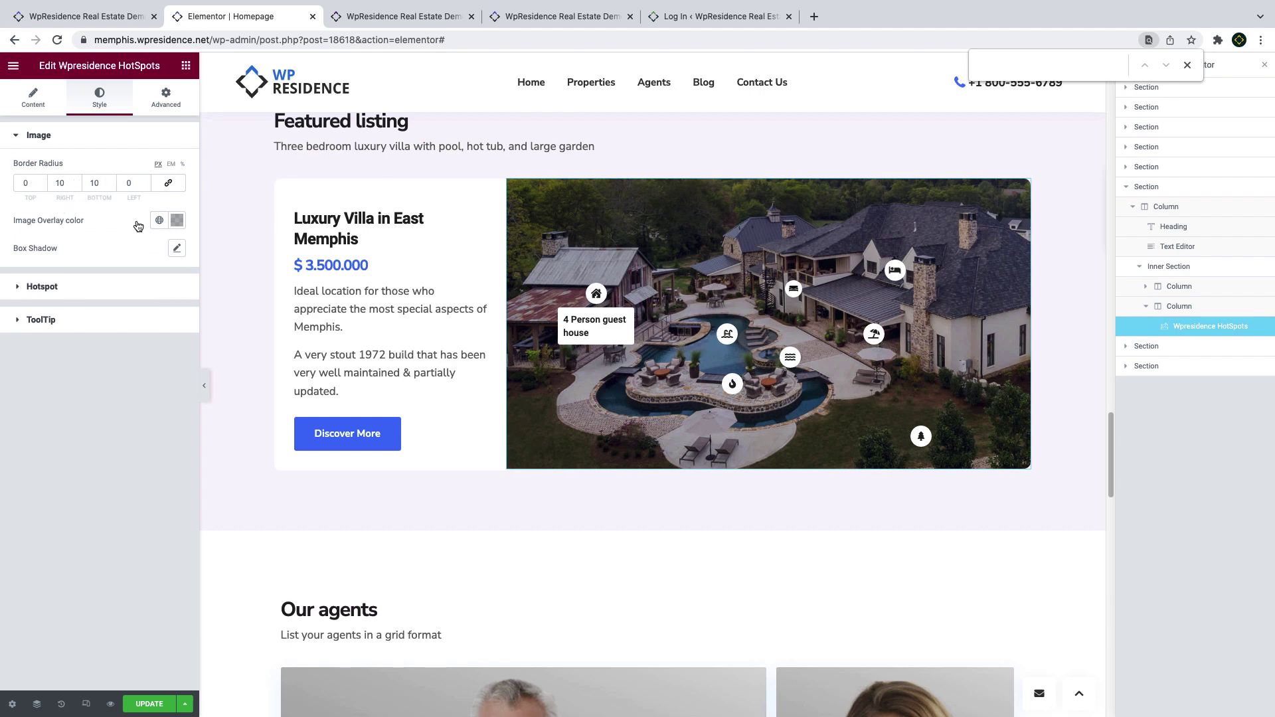
click(70, 294)
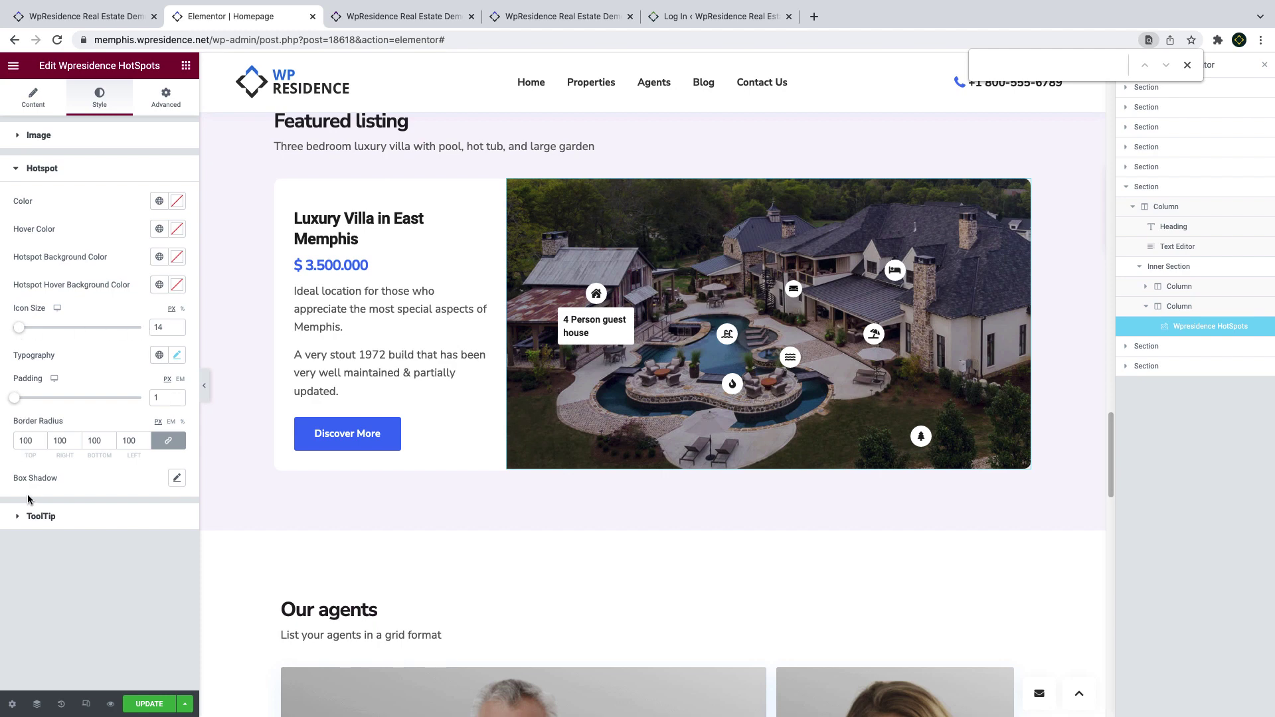
click(45, 517)
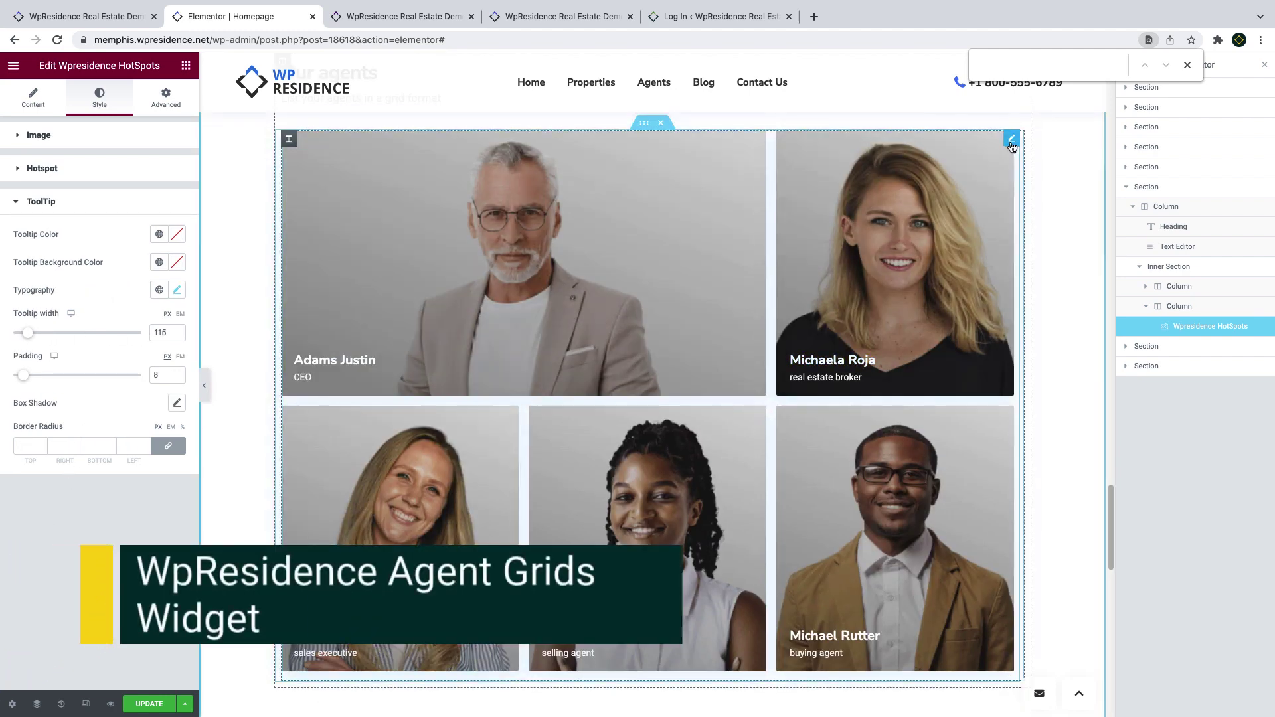
Set the Agent Grids widget's grid type to Type 4 and expand its Style settings.
click(1012, 141)
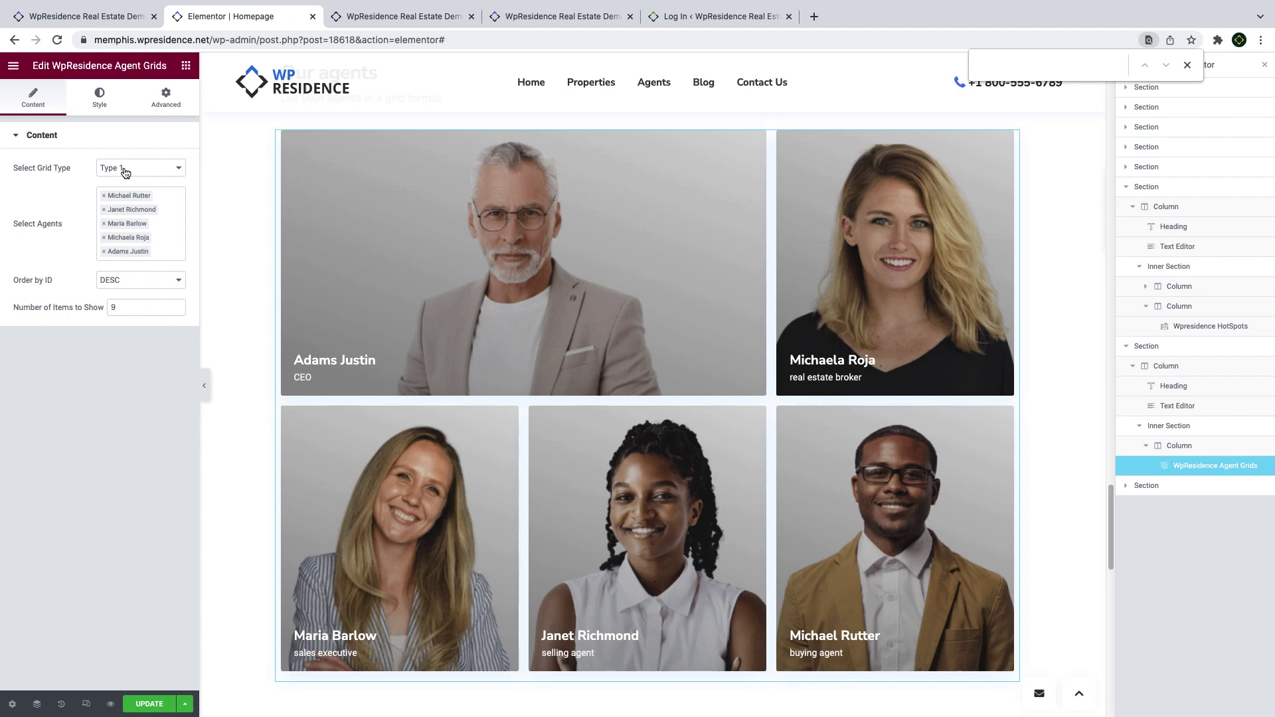
click(124, 169)
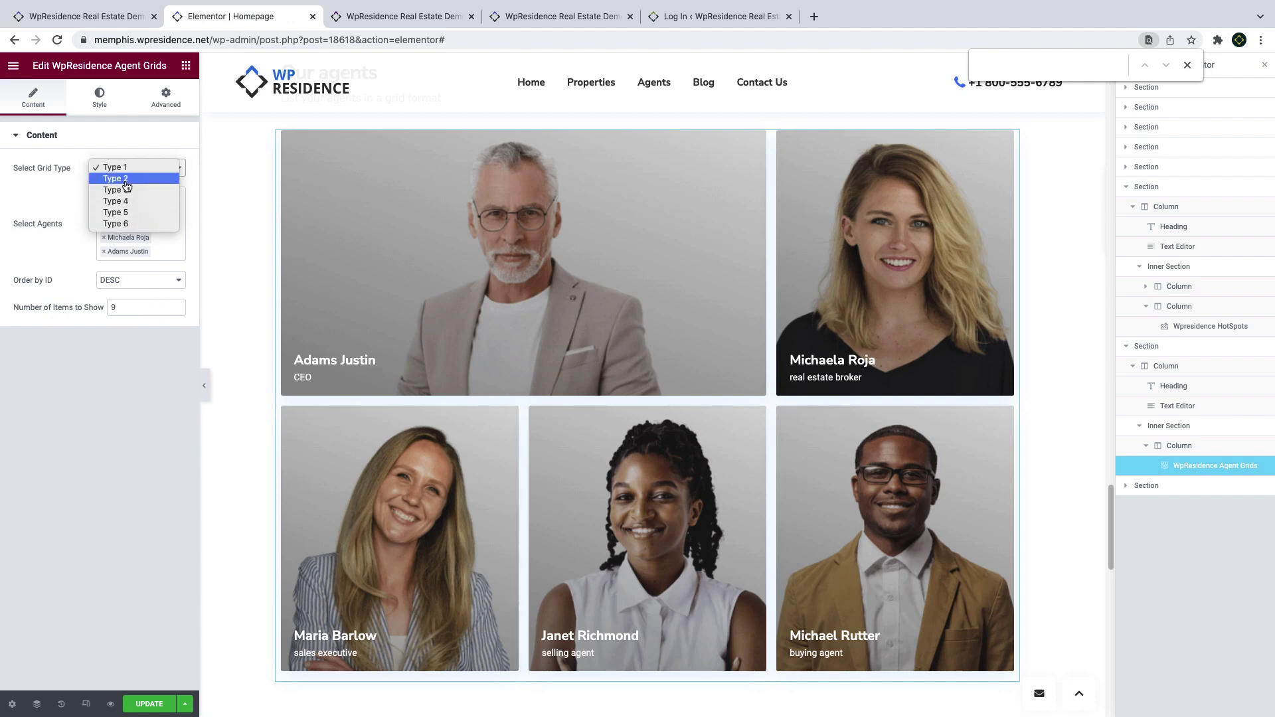
click(124, 201)
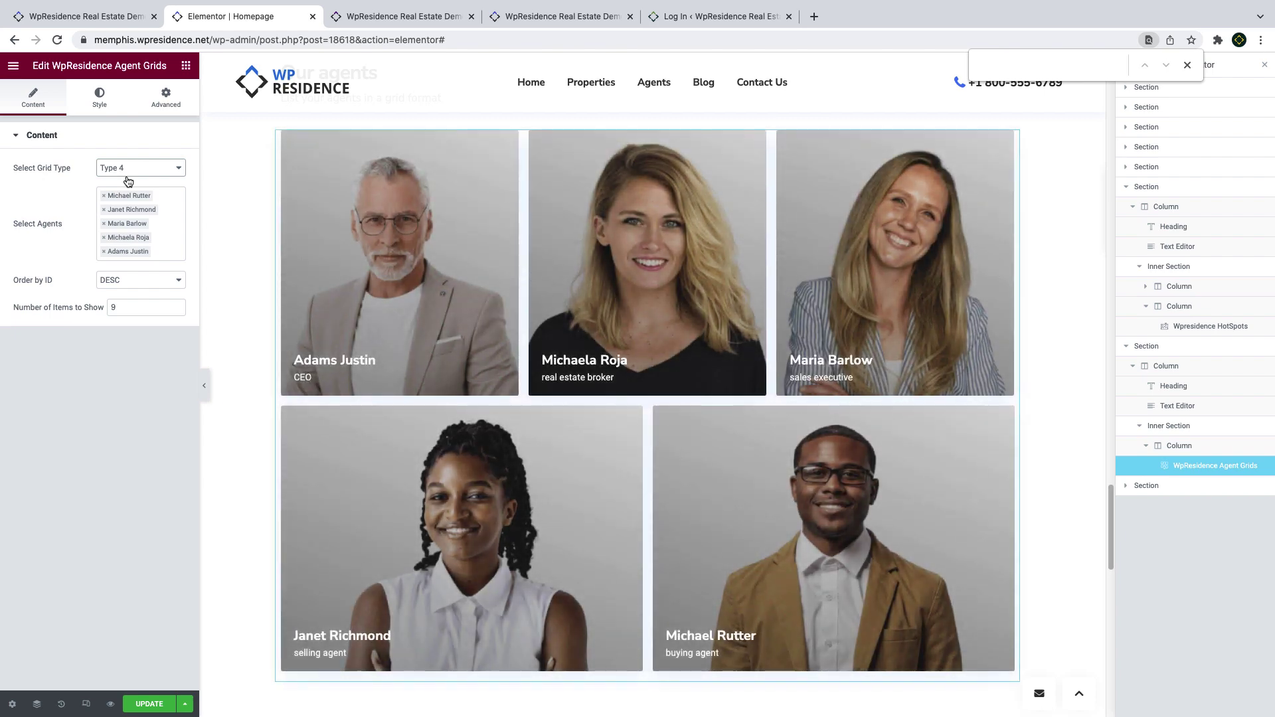
click(99, 103)
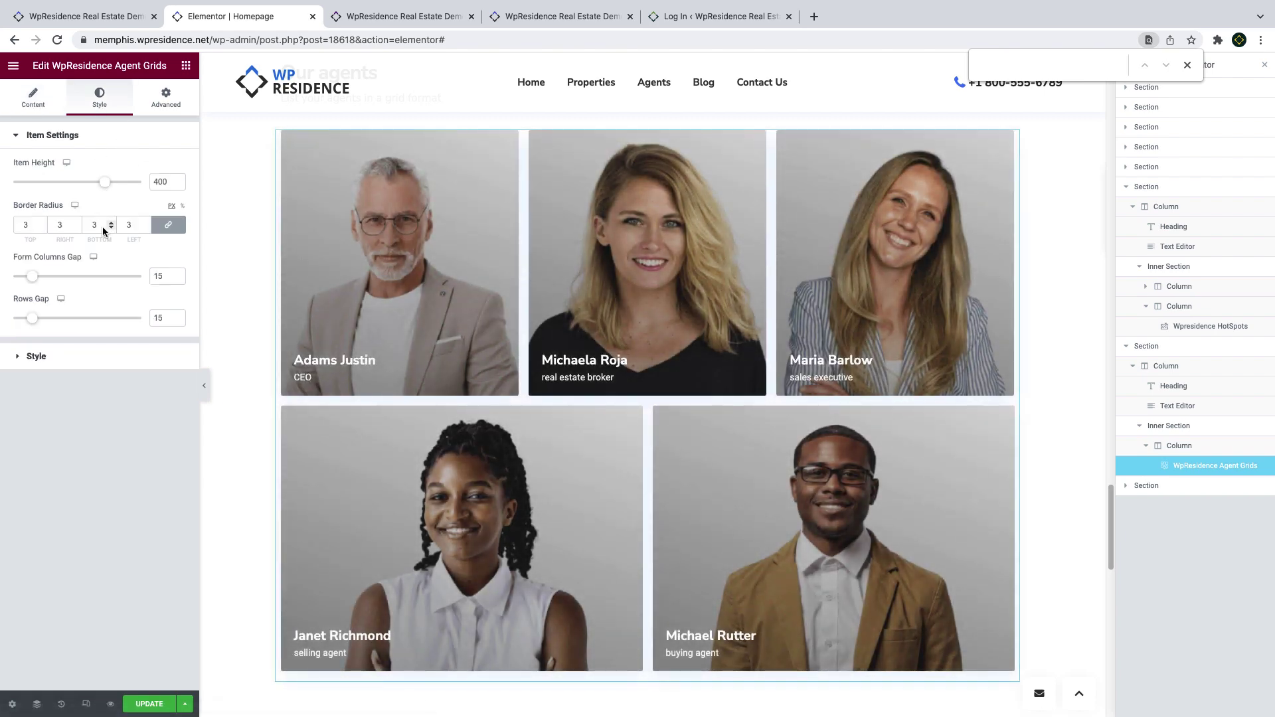
click(73, 359)
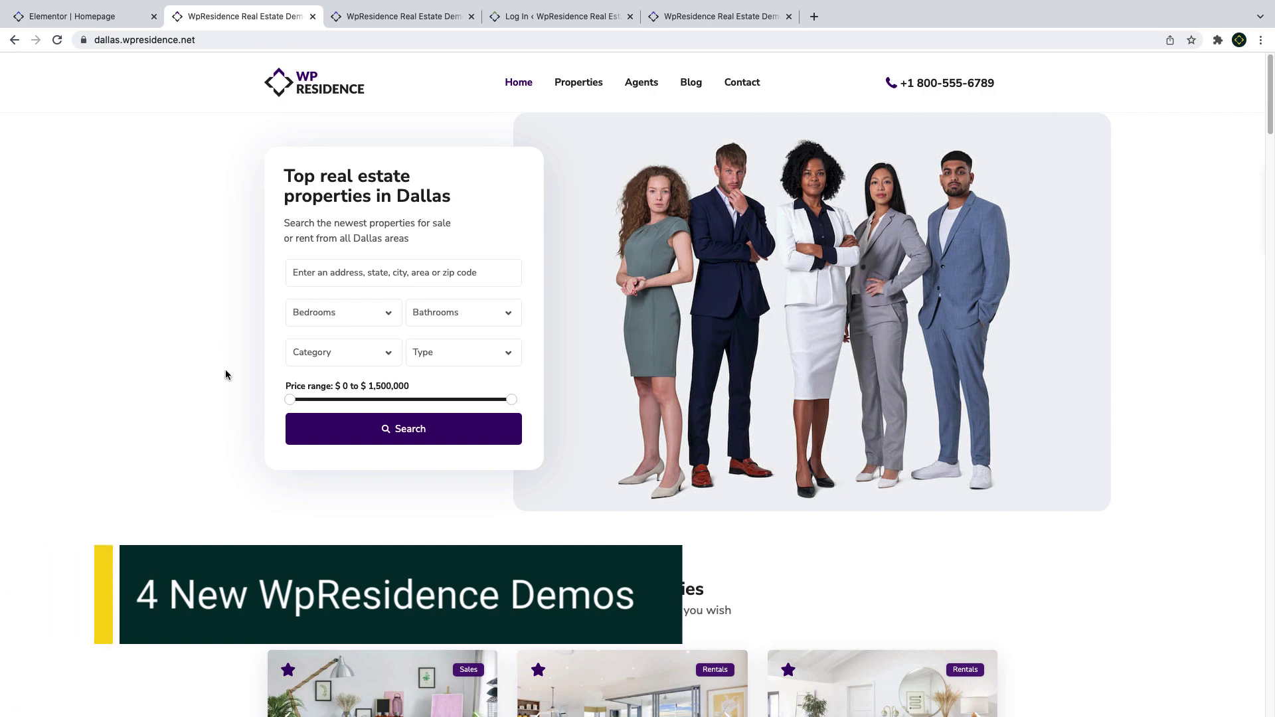
Scroll the Dallas demo homepage down to its footer, then go to the Houston demo tab.
scroll(225, 374, down, 8)
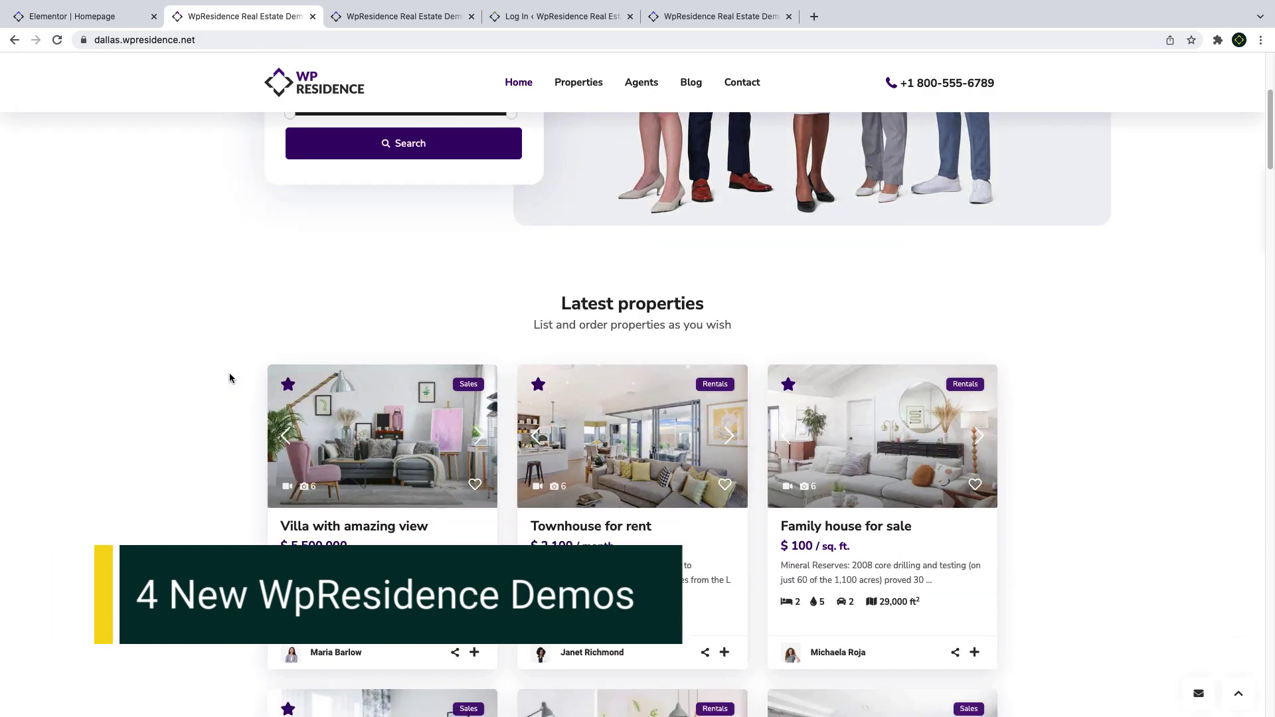
scroll(229, 374, down, 10)
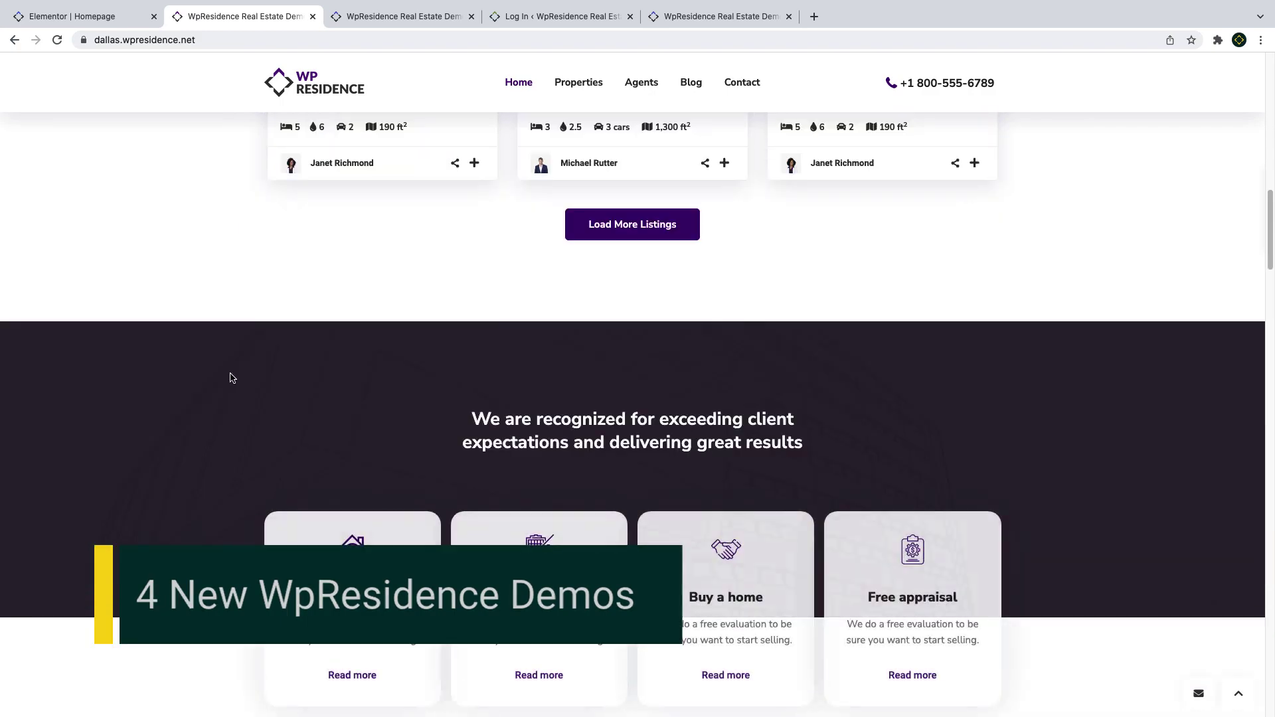
scroll(230, 377, down, 12)
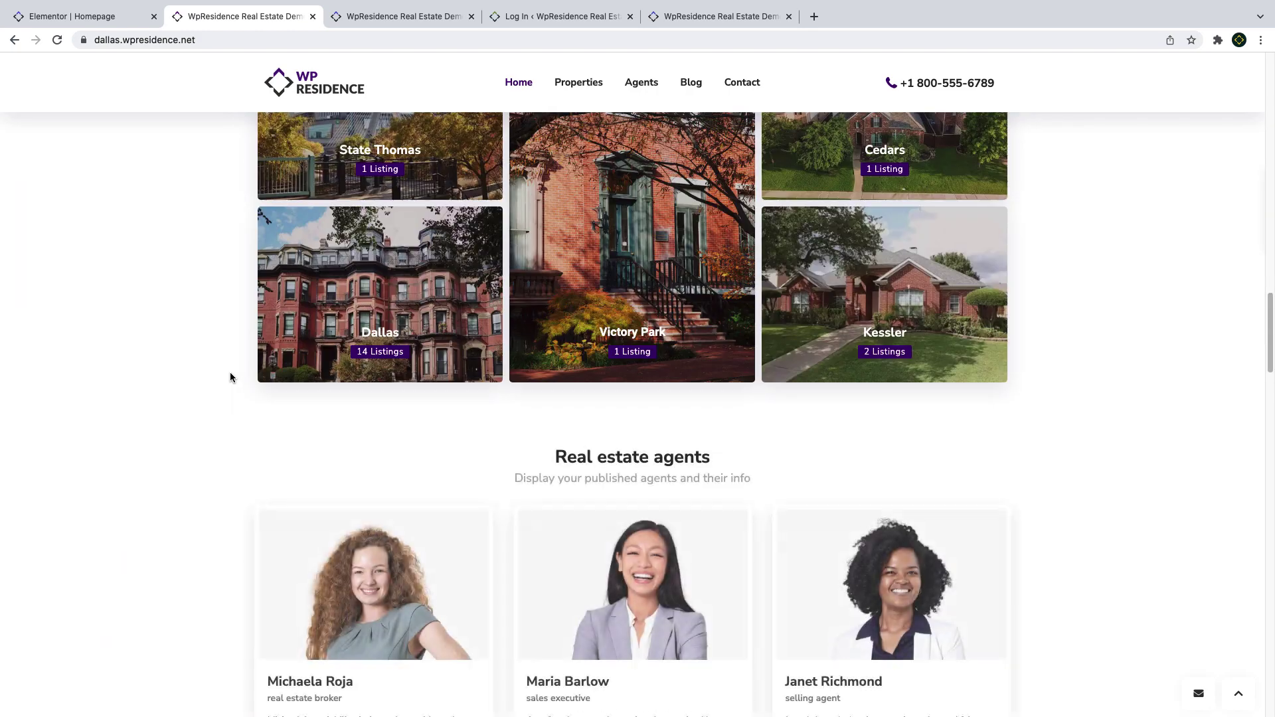
scroll(230, 377, down, 5)
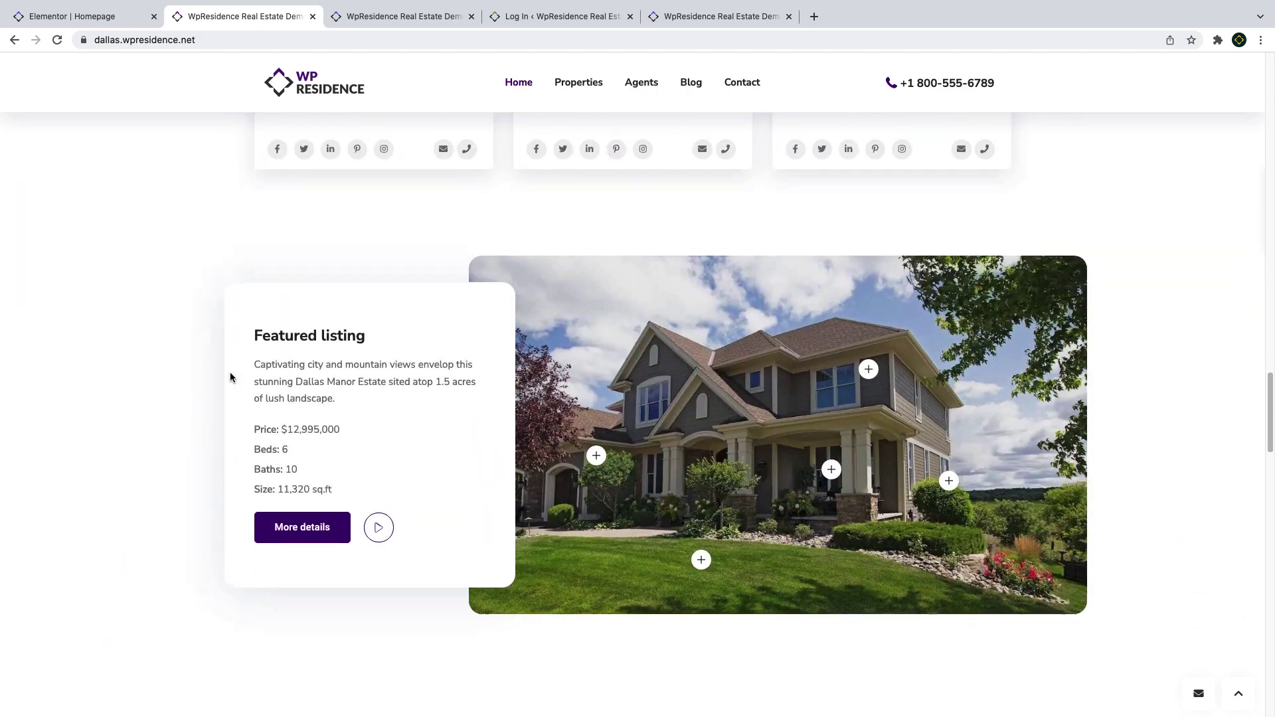
scroll(229, 377, down, 8)
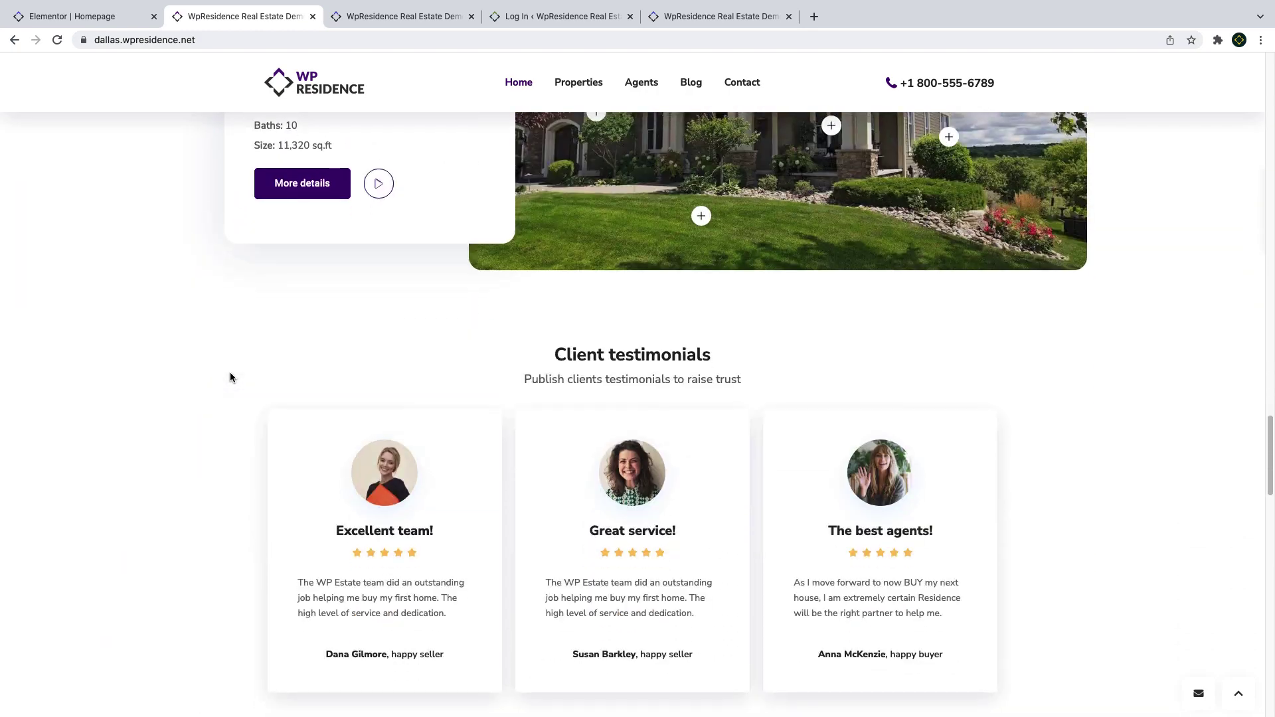
scroll(230, 378, down, 7)
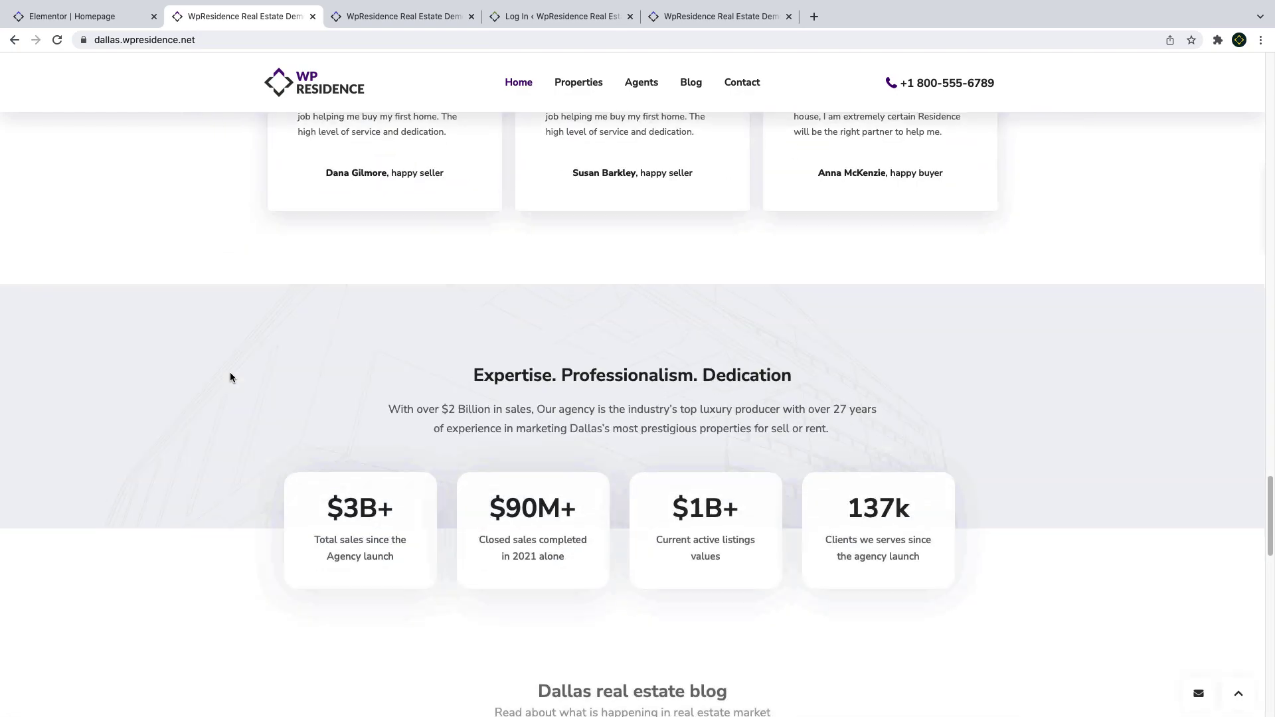
scroll(230, 377, down, 12)
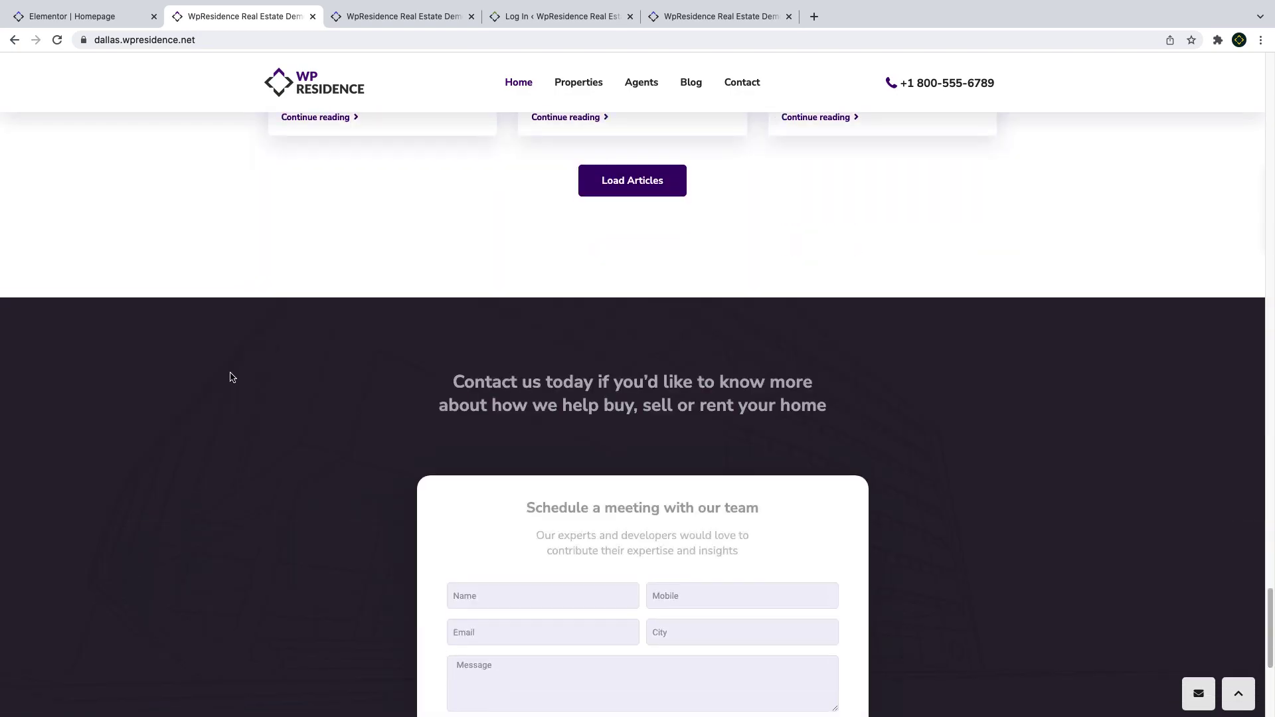
scroll(229, 377, down, 3)
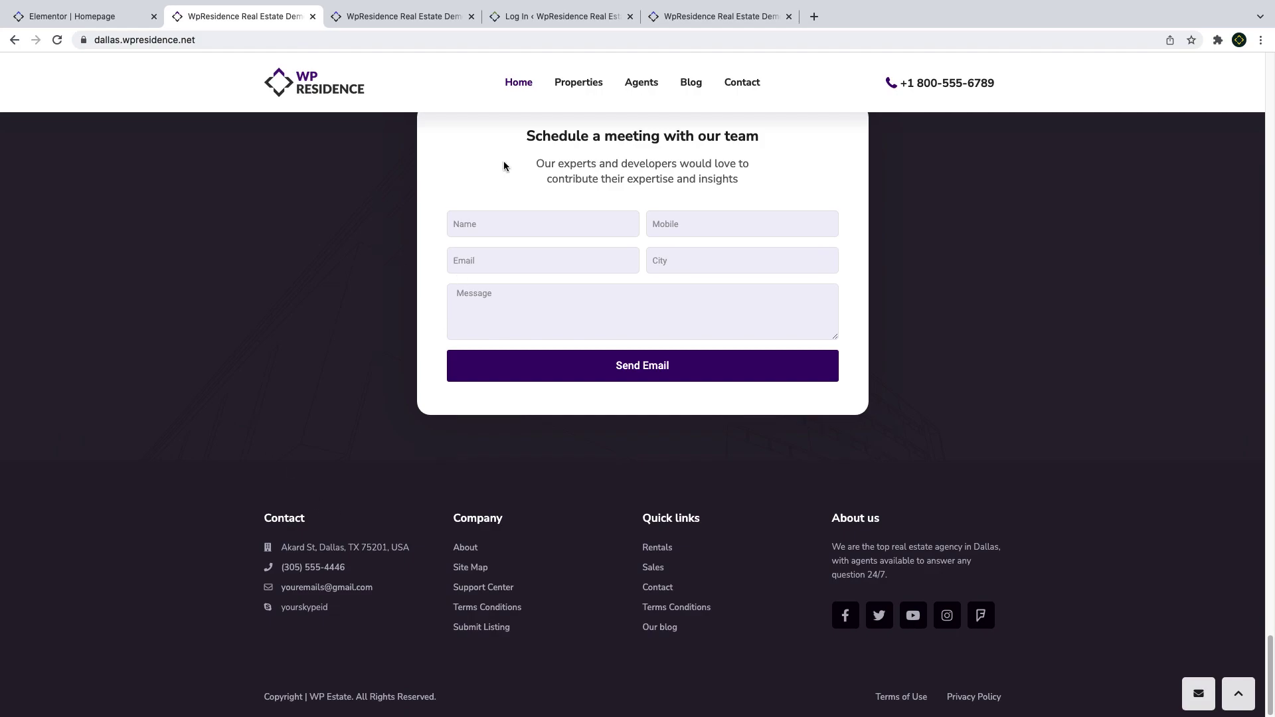
key(ctrl+Tab)
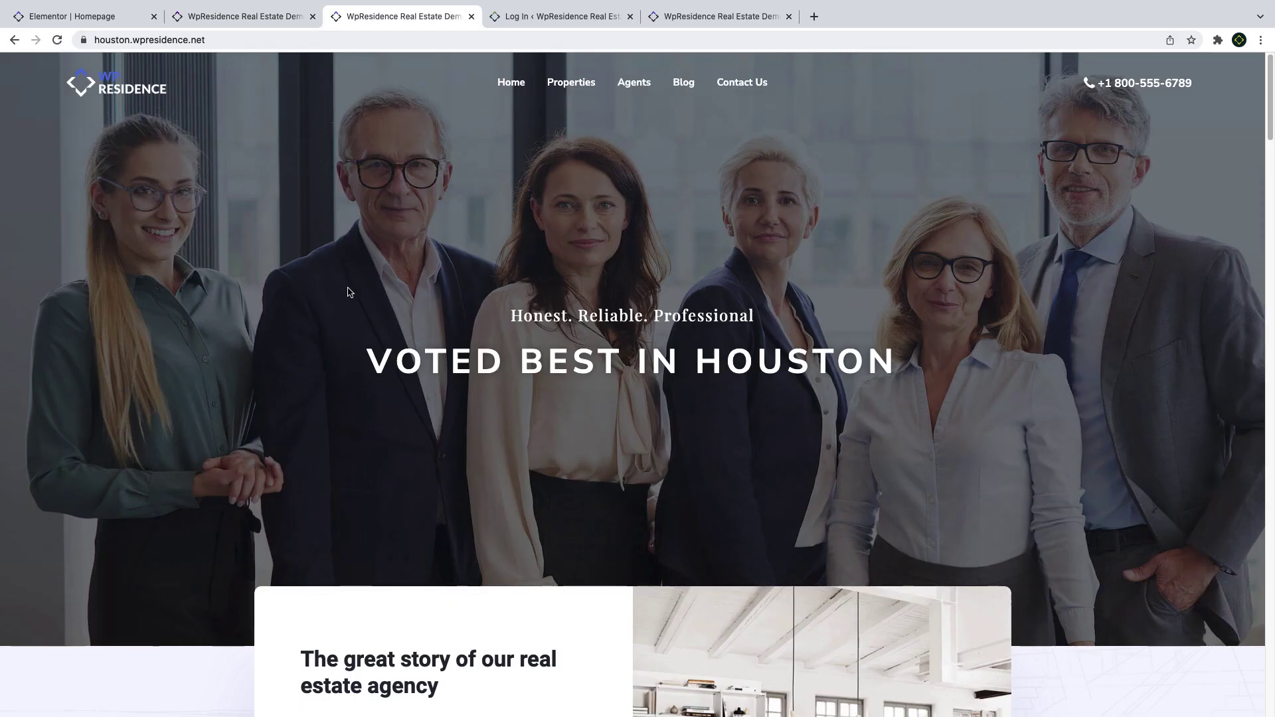
Browse the Houston demo past its listings and services, then switch to the Boston tab.
scroll(348, 292, down, 10)
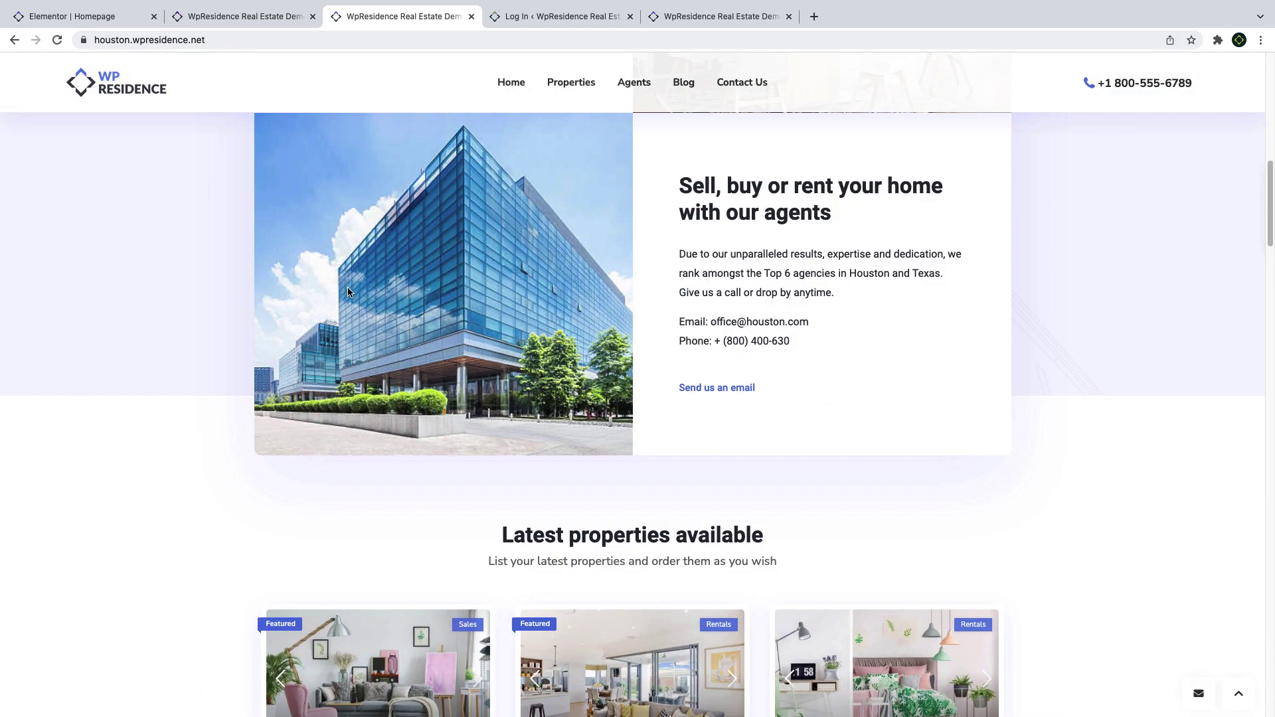
scroll(347, 292, down, 15)
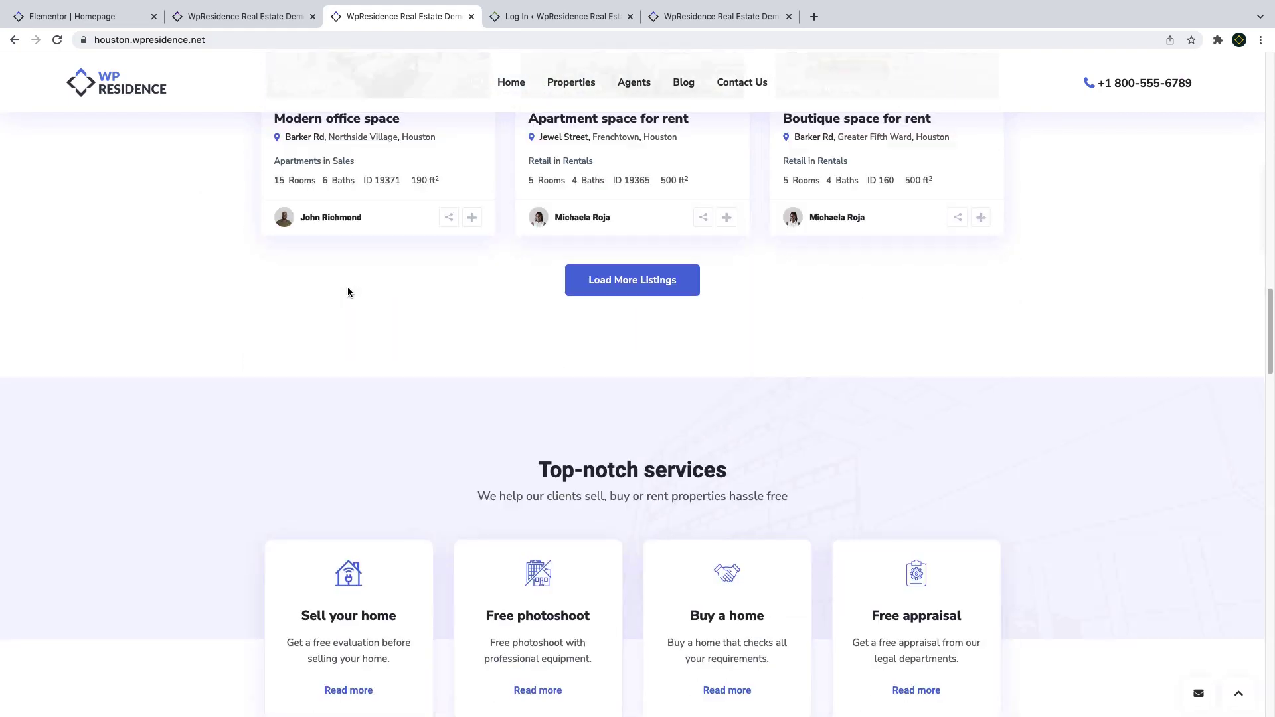
scroll(348, 292, down, 12)
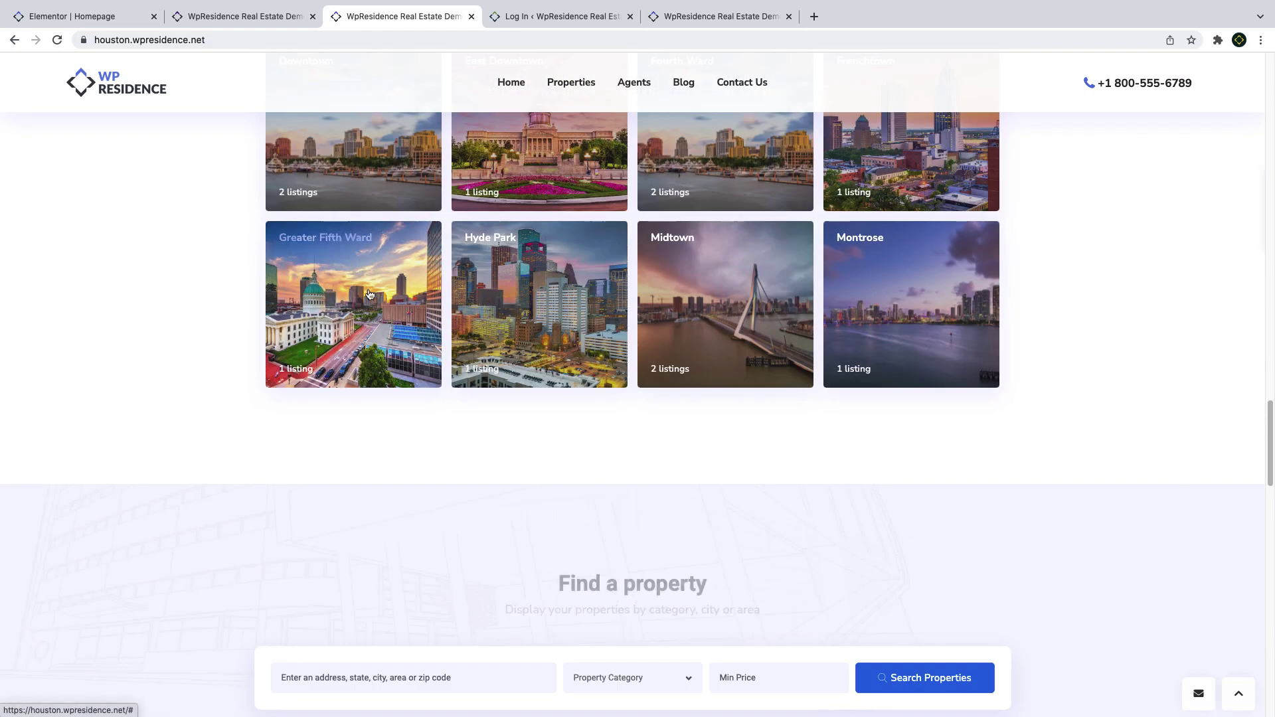
click(552, 16)
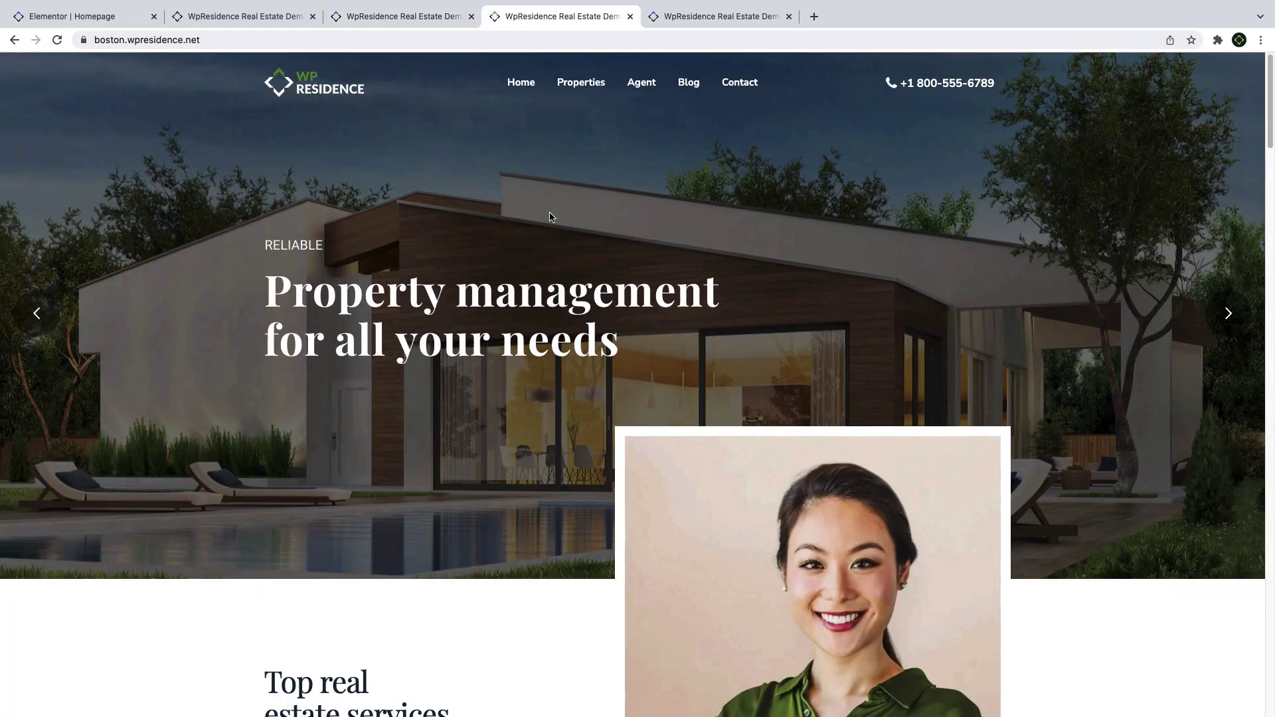
Scroll the Boston demo past neighbourhoods and Featured listings to the Testimonials section.
scroll(550, 216, down, 8)
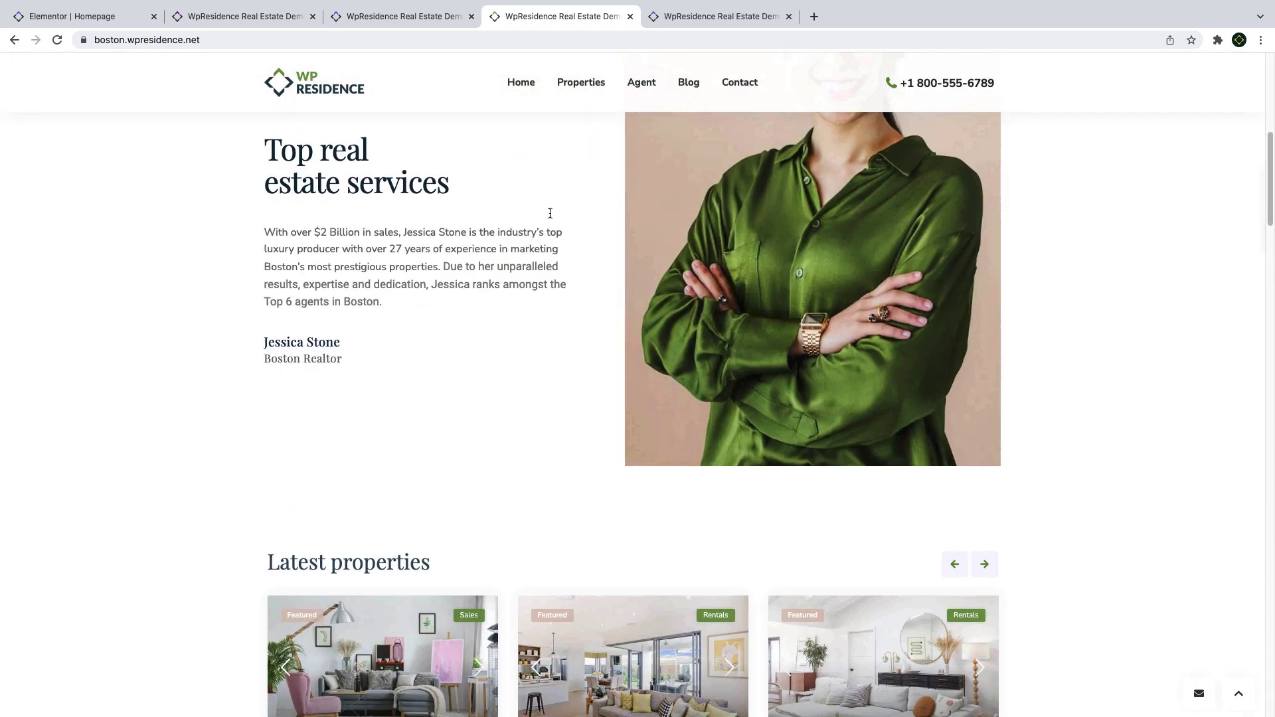
scroll(549, 212, down, 15)
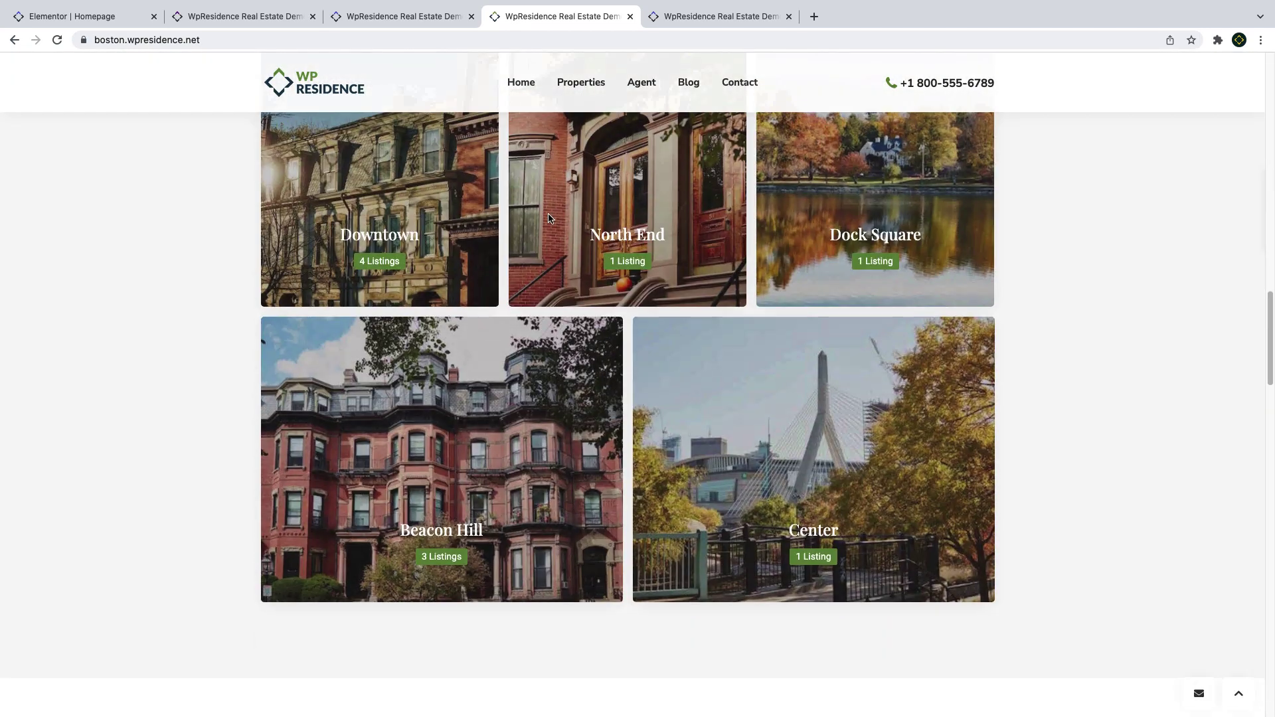
scroll(548, 217, down, 7)
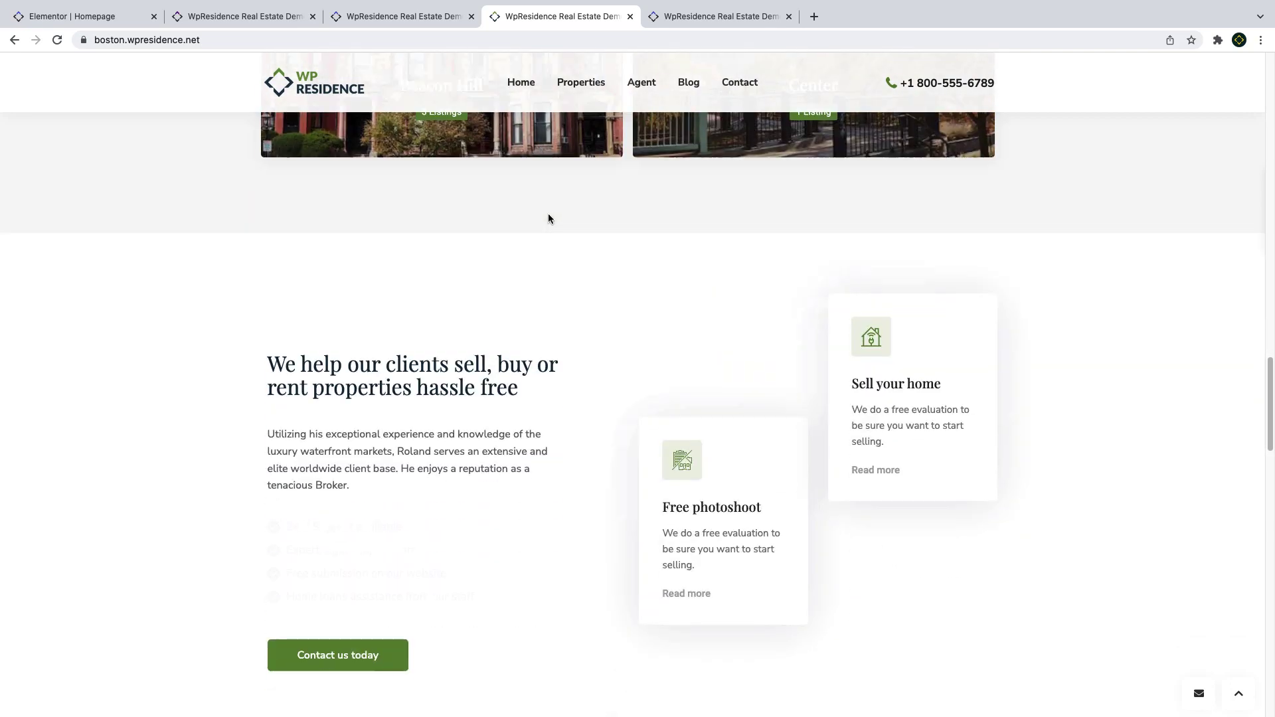
scroll(548, 217, down, 8)
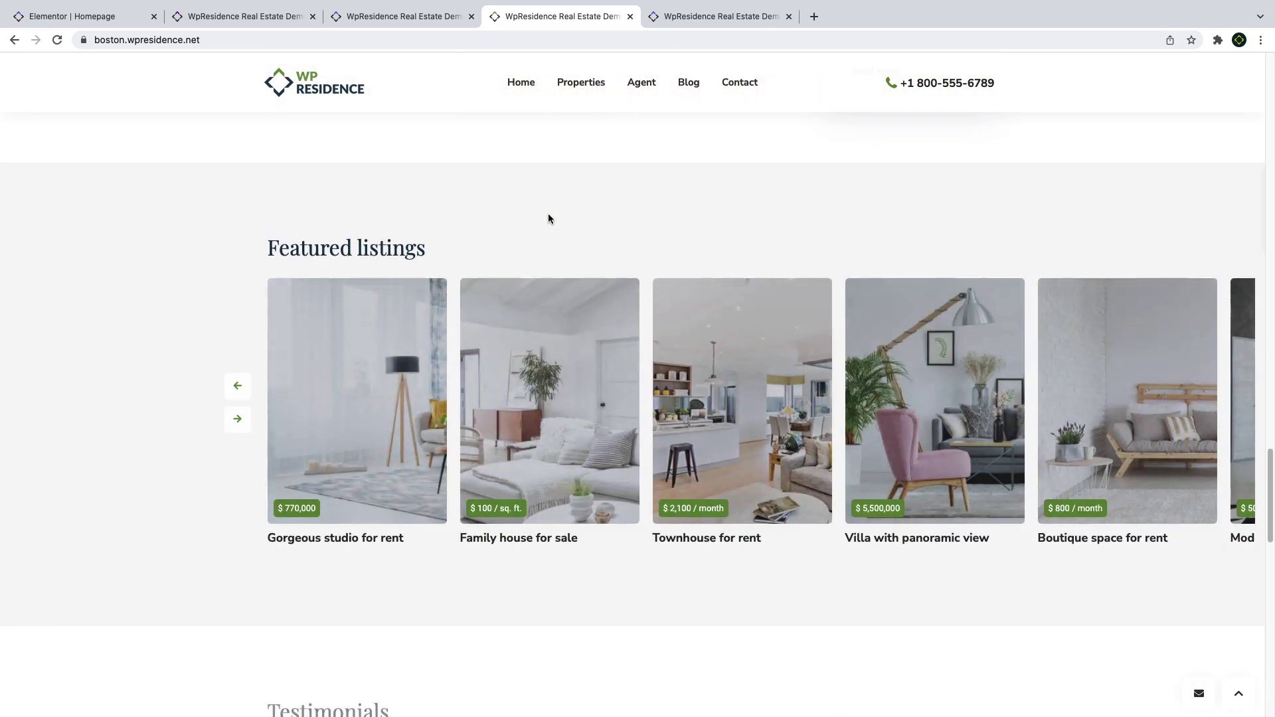
scroll(548, 218, down, 7)
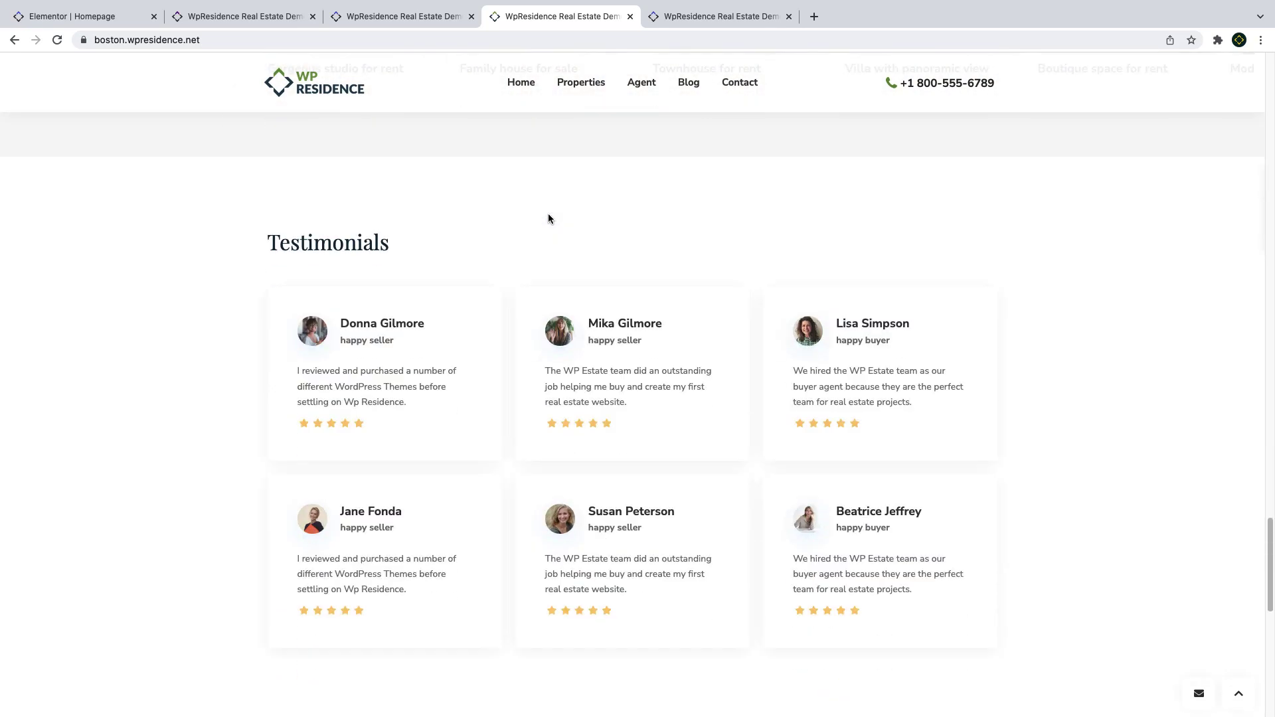